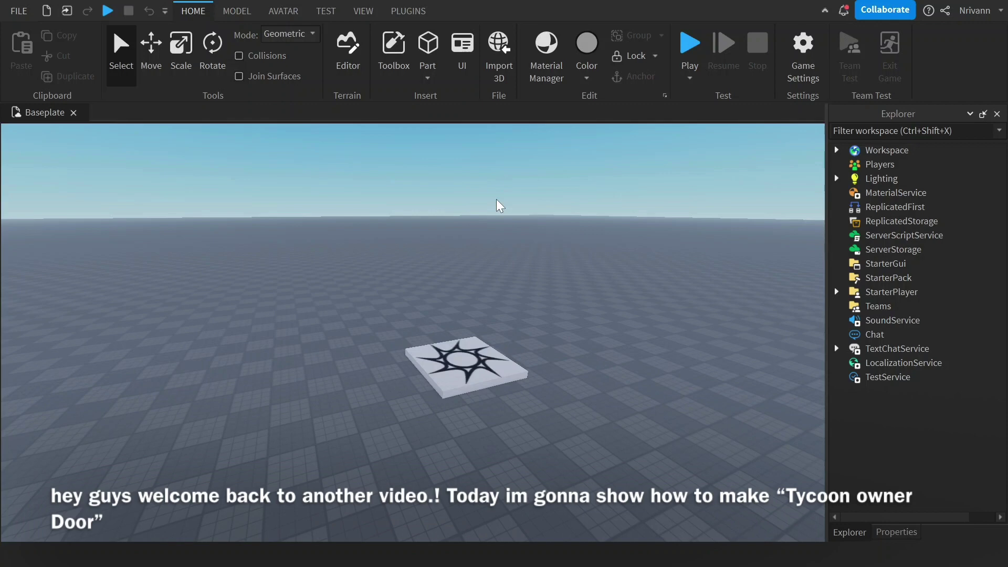
# - Delete the spawn location from the baseplate
pyautogui.press('d')
pyautogui.moveTo(518, 240); pyautogui.dragTo(518, 240, button='right')
pyautogui.press('w')
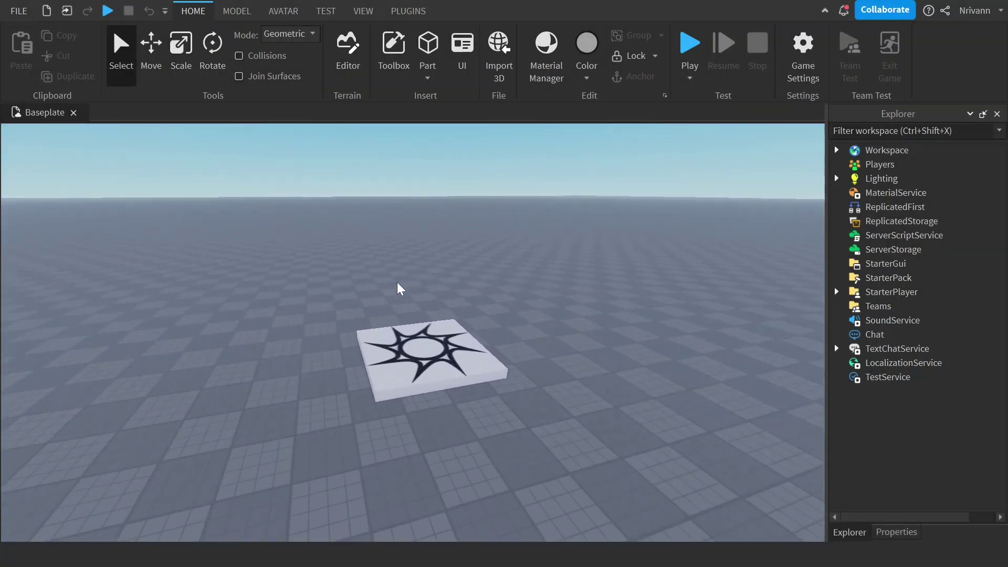
pyautogui.click(413, 350)
pyautogui.rightClick(880, 194)
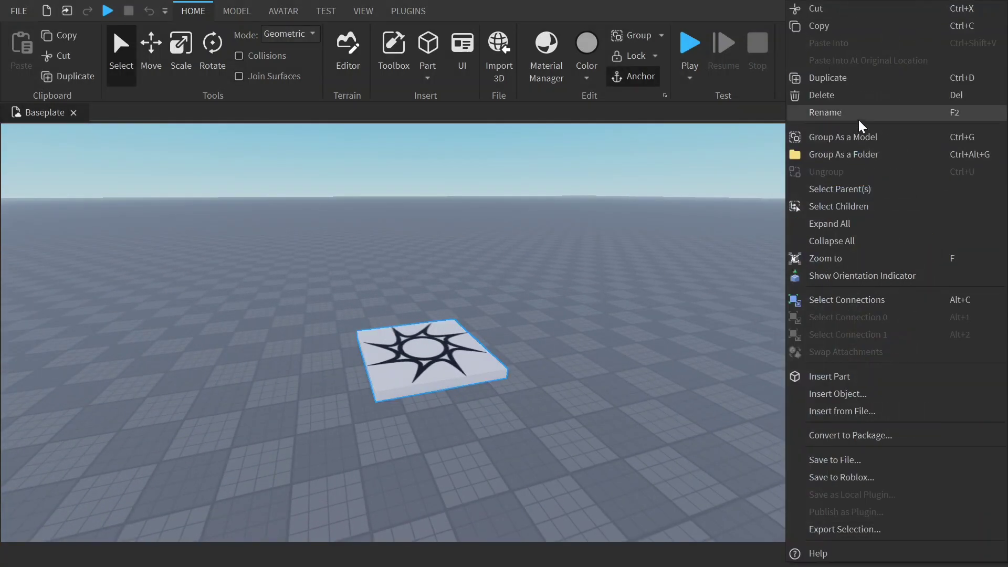
pyautogui.click(829, 96)
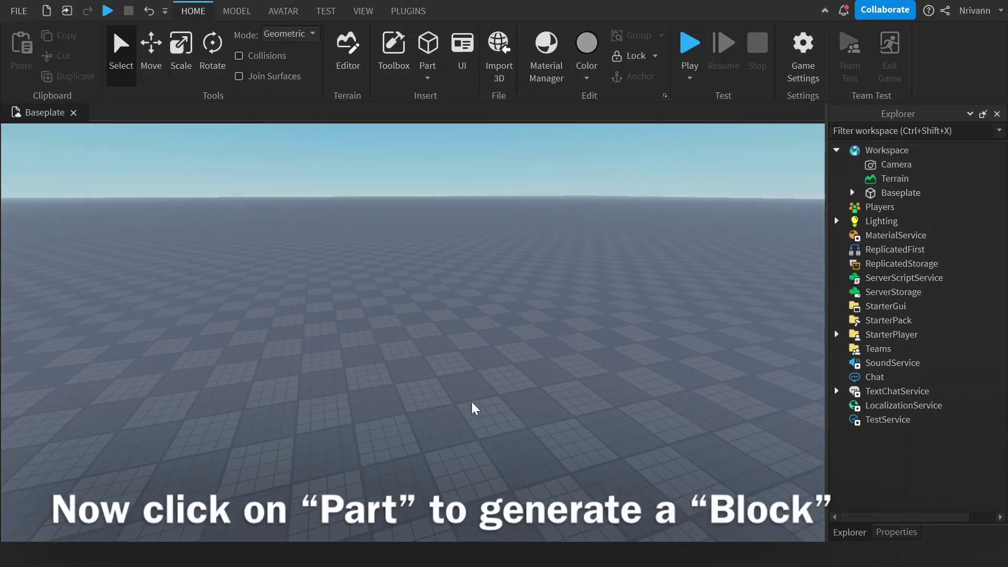
# - Insert a block part and place it on the baseplate closer to the camera
pyautogui.moveTo(472, 353); pyautogui.dragTo(462, 344, button='right')
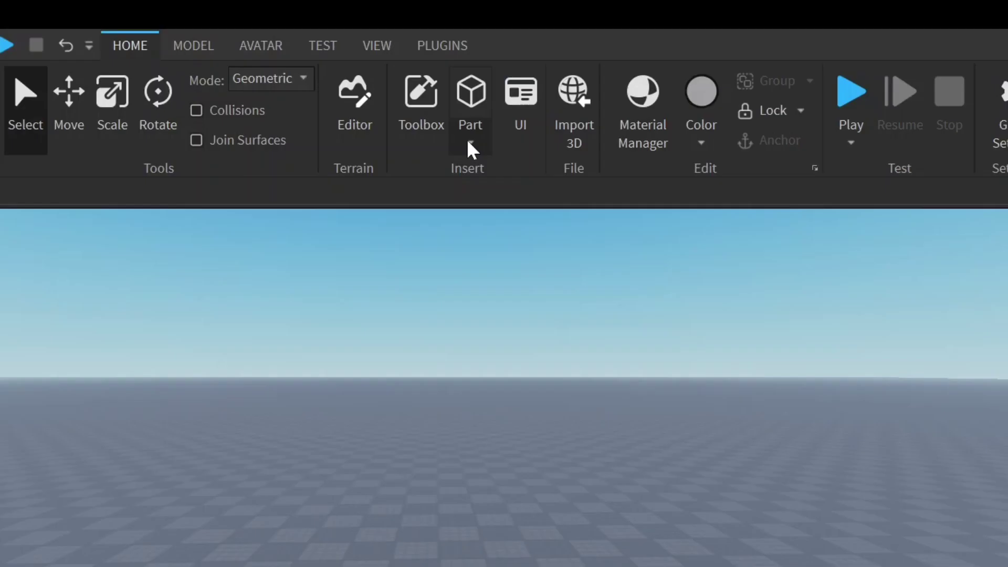
pyautogui.click(426, 77)
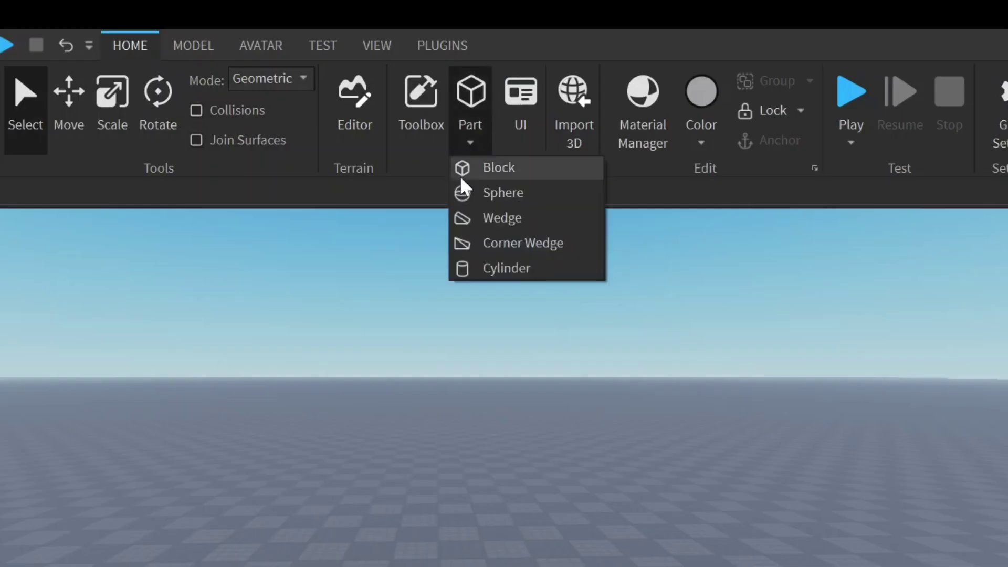
pyautogui.click(484, 170)
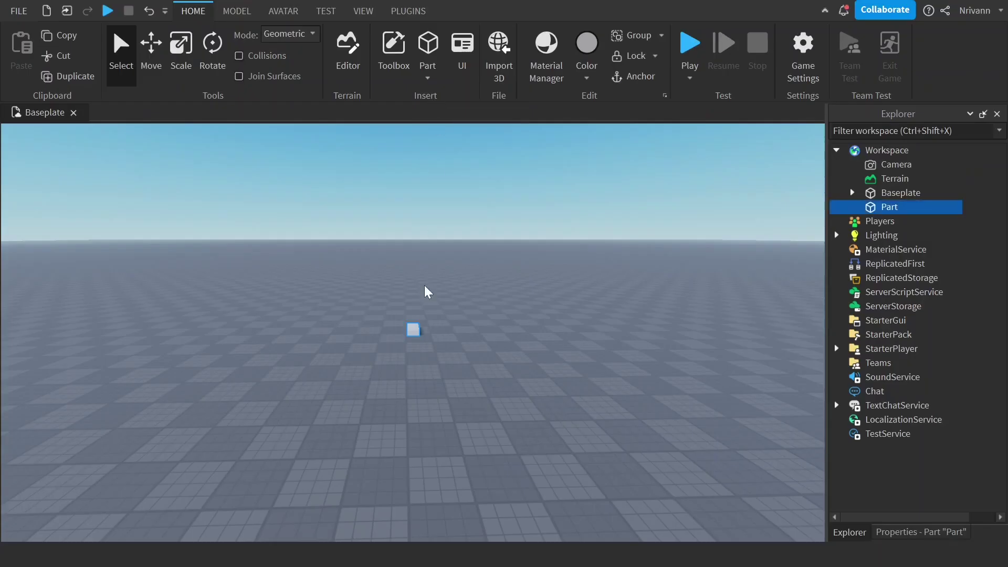
pyautogui.moveTo(413, 323); pyautogui.dragTo(417, 412)
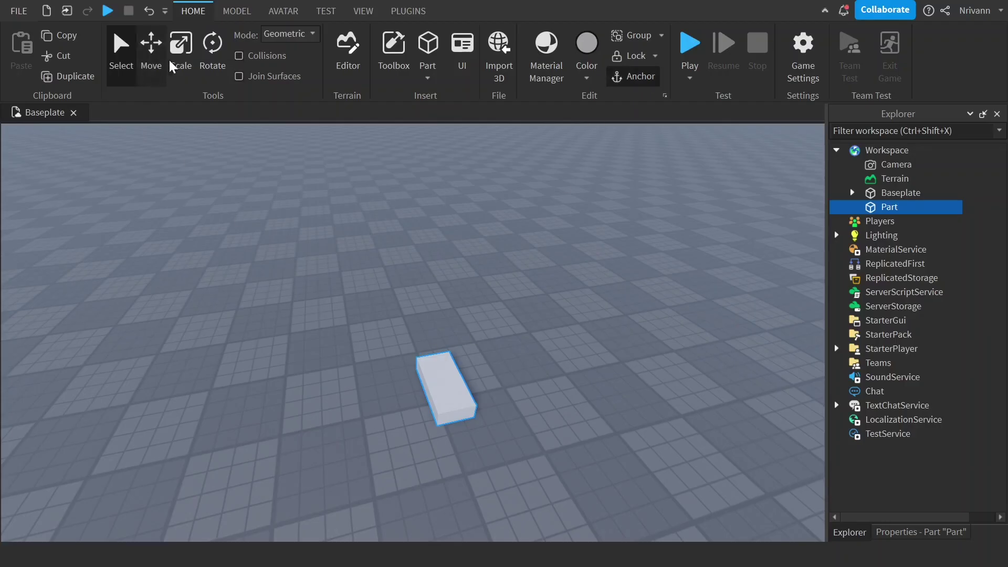
# - Scale the block into a large flat slab of about 30 × 1 × 40 studs
pyautogui.click(59, 68)
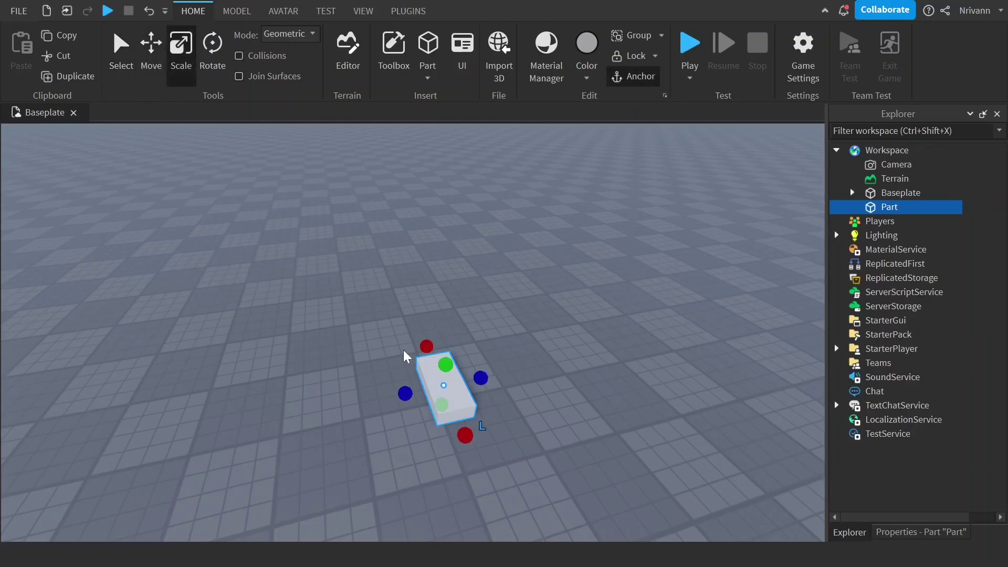
pyautogui.moveTo(405, 393); pyautogui.dragTo(62, 428)
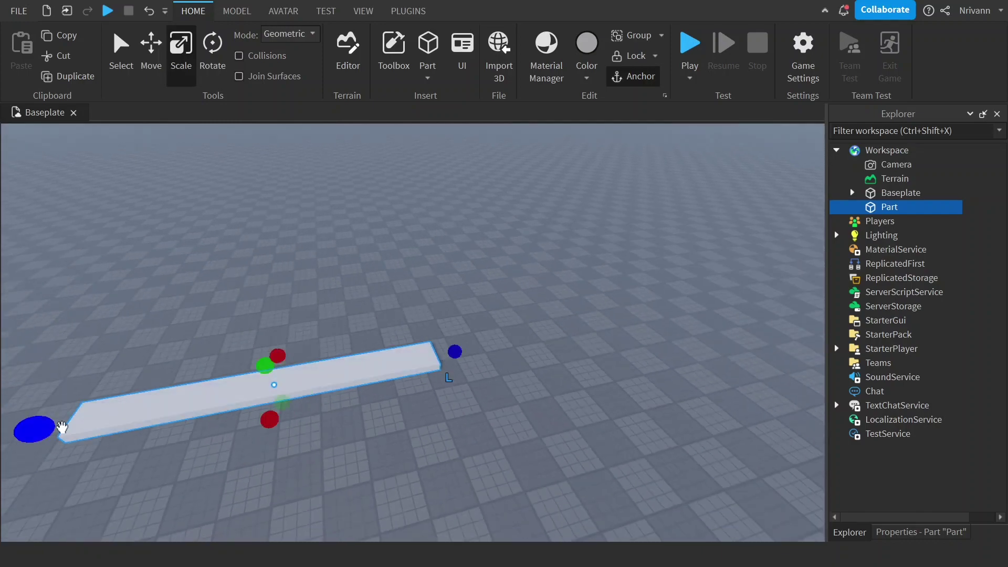
pyautogui.press('a')
pyautogui.moveTo(361, 455); pyautogui.dragTo(360, 455, button='right')
pyautogui.moveTo(370, 373); pyautogui.dragTo(232, 347)
pyautogui.moveTo(278, 500); pyautogui.dragTo(291, 479)
pyautogui.press('d')
pyautogui.moveTo(479, 401); pyautogui.dragTo(479, 401, button='right')
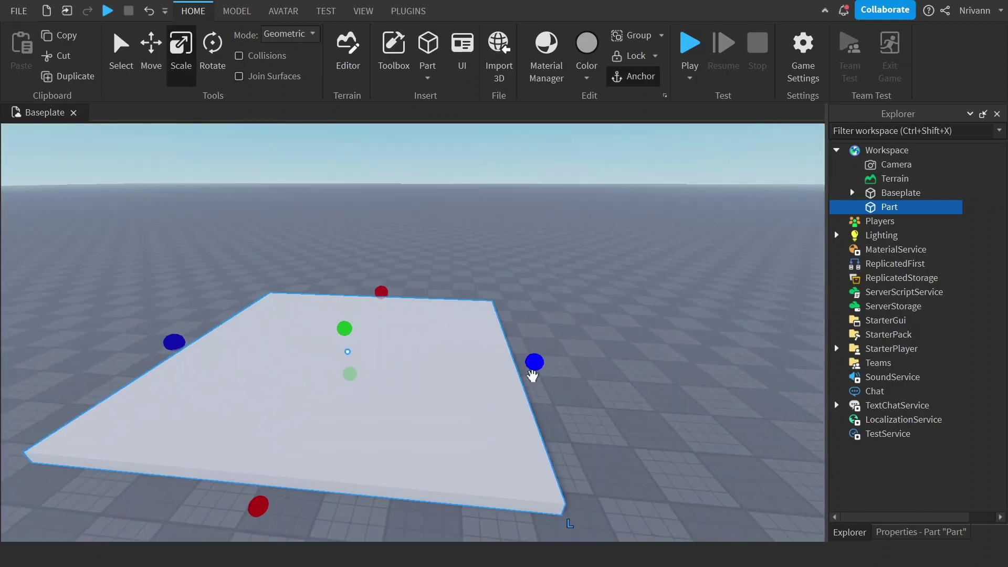
pyautogui.moveTo(532, 371); pyautogui.dragTo(601, 362)
# - Rename the slab part as Floor
pyautogui.scroll(-1, 583, 363)
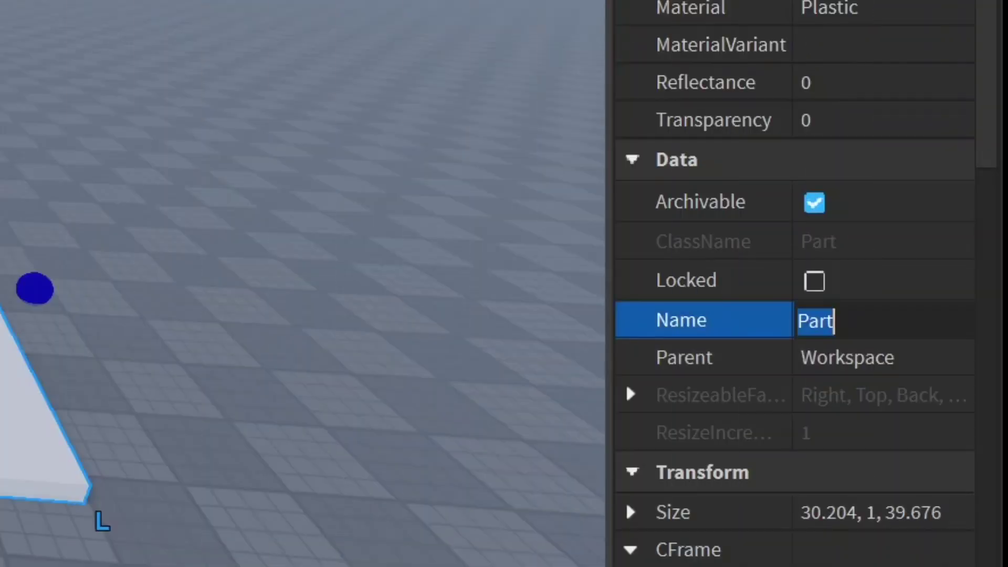
pyautogui.press('BackSpace')
pyautogui.write('Floo')
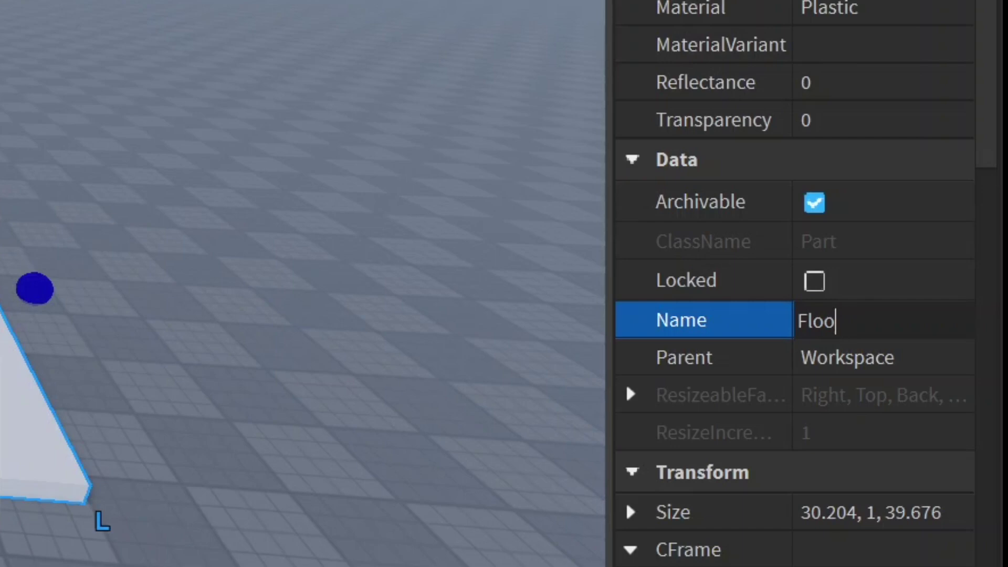
pyautogui.write('r')
pyautogui.press('Return')
# - Darken the Floor part's colour to grey 60, 60, 61
pyautogui.click(919, 210)
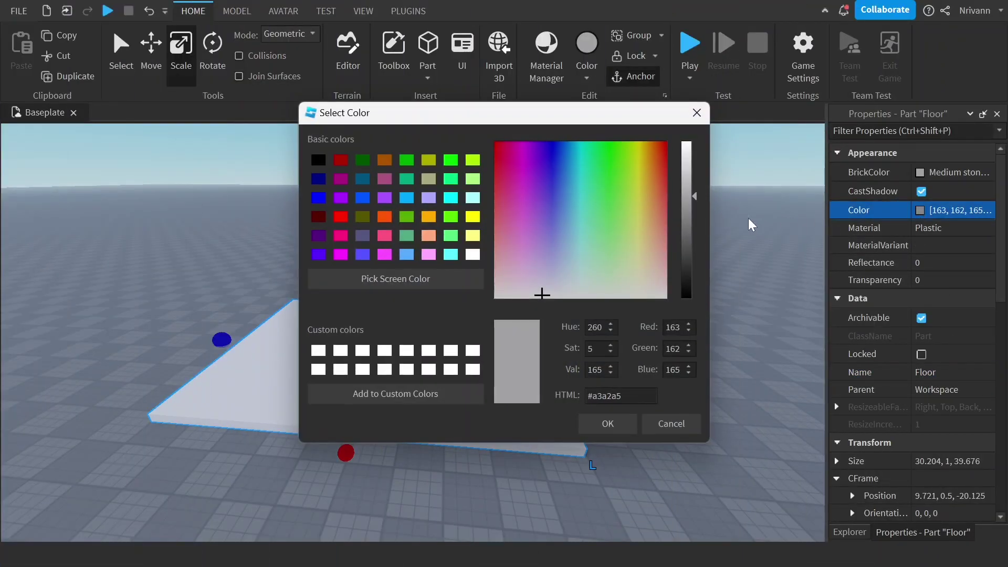
pyautogui.moveTo(685, 255)
pyautogui.mouseDown()
pyautogui.moveTo(690, 241)
pyautogui.moveTo(684, 260)
pyautogui.mouseUp()
pyautogui.click(620, 423)
pyautogui.moveTo(633, 419); pyautogui.dragTo(632, 418, button='right')
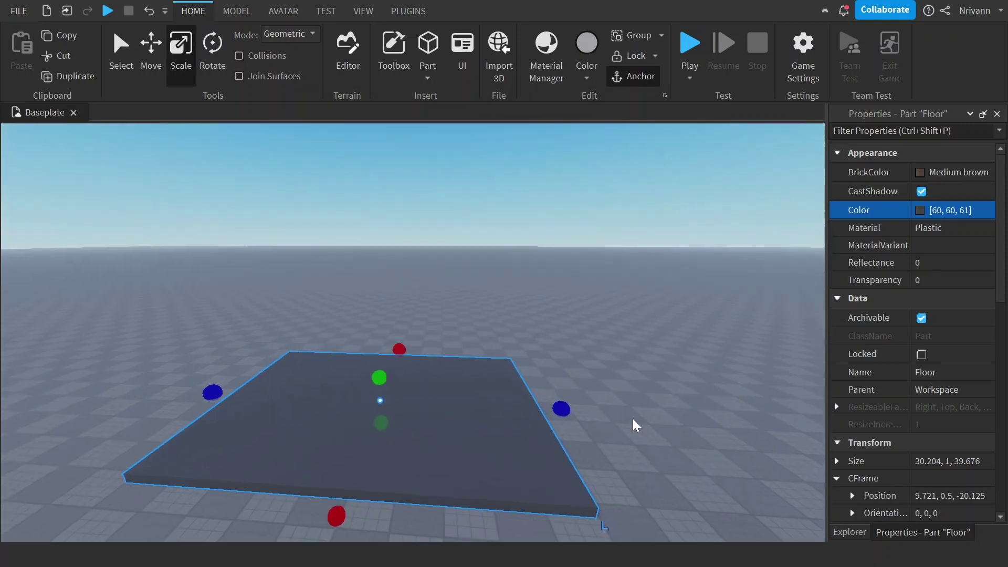
# - Extend the Floor part along its Z axis to about 42 studs and deselect it
pyautogui.scroll(-3, 634, 417)
pyautogui.click(634, 418)
pyautogui.click(546, 399)
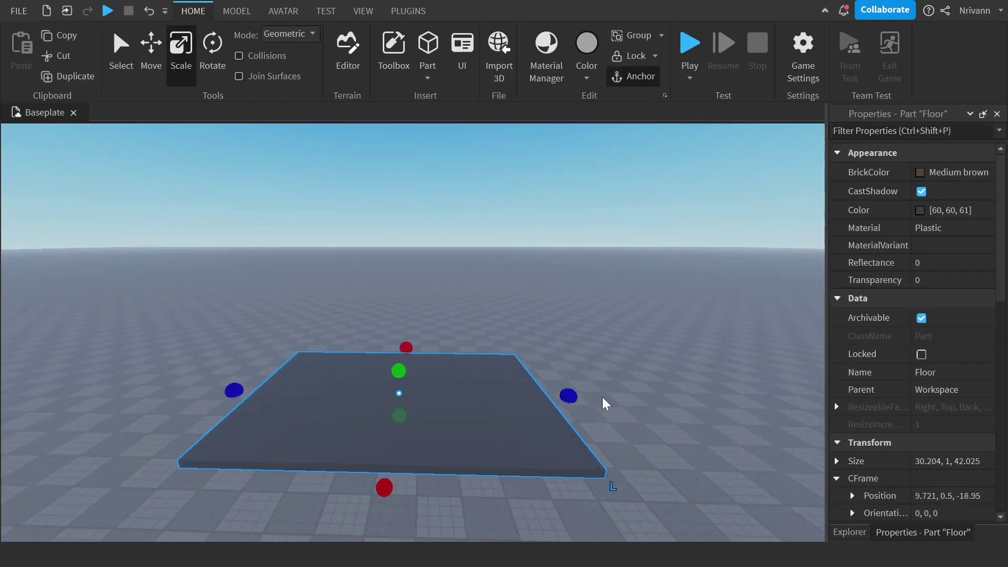
pyautogui.click(602, 397)
# - Insert a second block part and place it at the middle of the floor's front edge
pyautogui.click(865, 525)
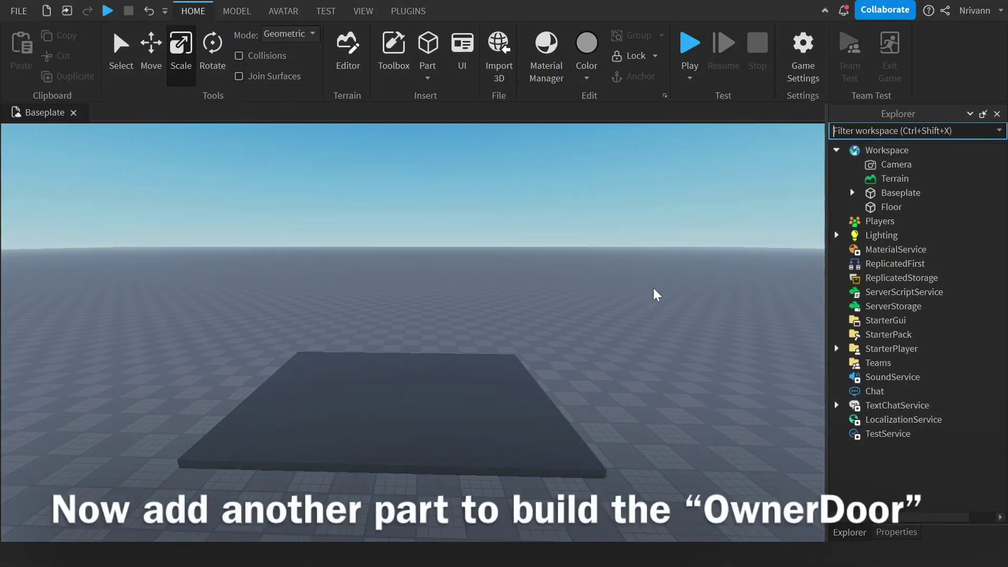
pyautogui.press('w')
pyautogui.moveTo(648, 345); pyautogui.dragTo(647, 348, button='right')
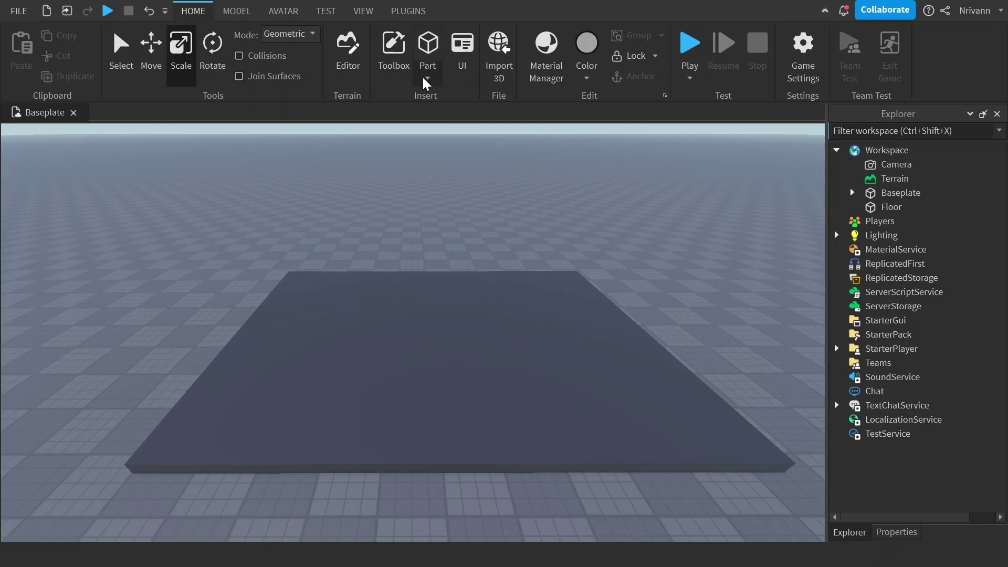
pyautogui.click(427, 80)
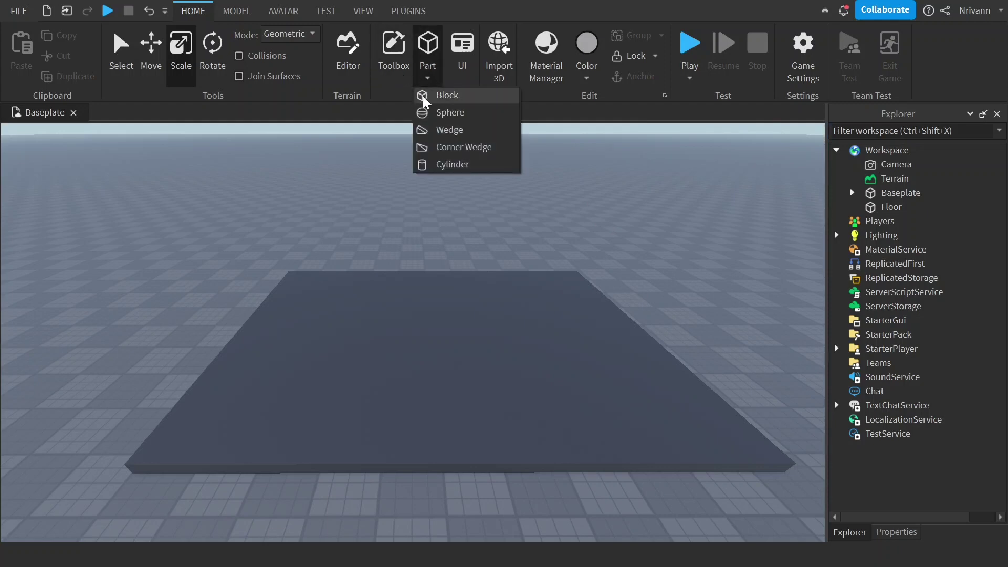
pyautogui.click(430, 97)
pyautogui.moveTo(417, 343); pyautogui.dragTo(411, 442)
# - Scale the new block into a thin upright door panel of about 0.8 × 7.2 × 7.8 studs on the floor's front edge
pyautogui.moveTo(441, 382); pyautogui.dragTo(406, 376, button='right')
pyautogui.moveTo(407, 376); pyautogui.dragTo(448, 482)
pyautogui.moveTo(449, 482); pyautogui.dragTo(457, 459, button='right')
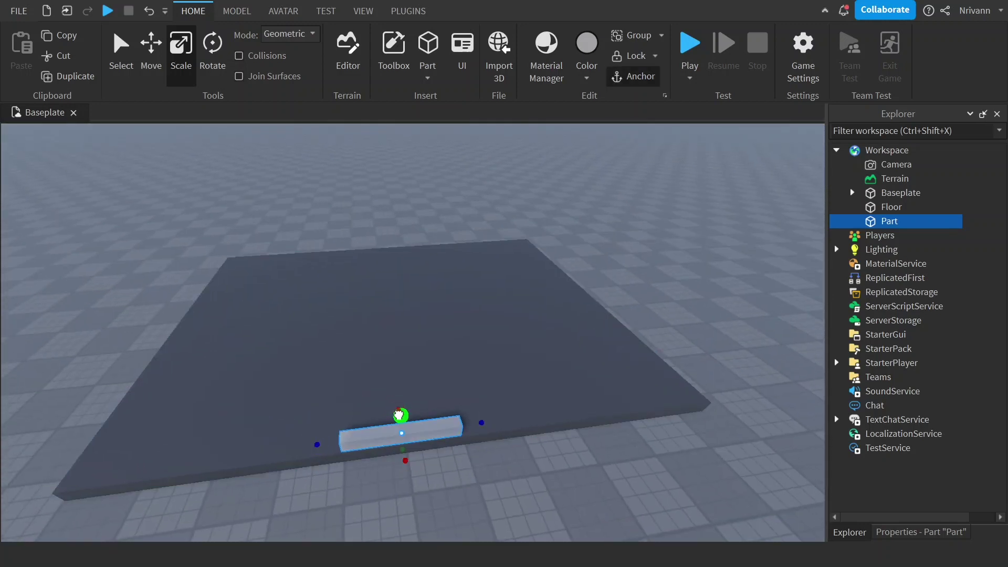
pyautogui.moveTo(400, 417); pyautogui.dragTo(383, 330)
pyautogui.moveTo(383, 332); pyautogui.dragTo(517, 383, button='right')
pyautogui.moveTo(345, 382); pyautogui.dragTo(341, 383)
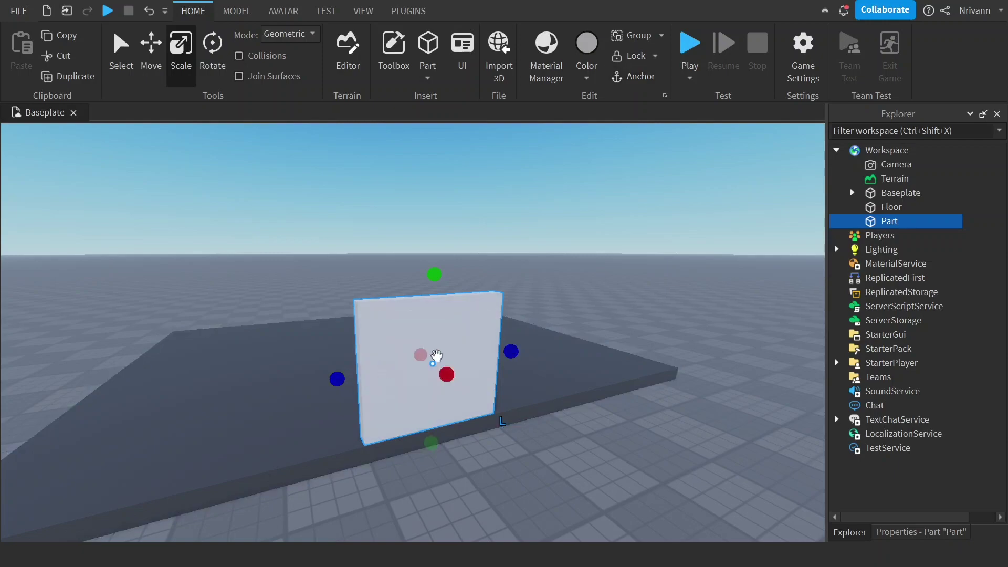
pyautogui.press('d')
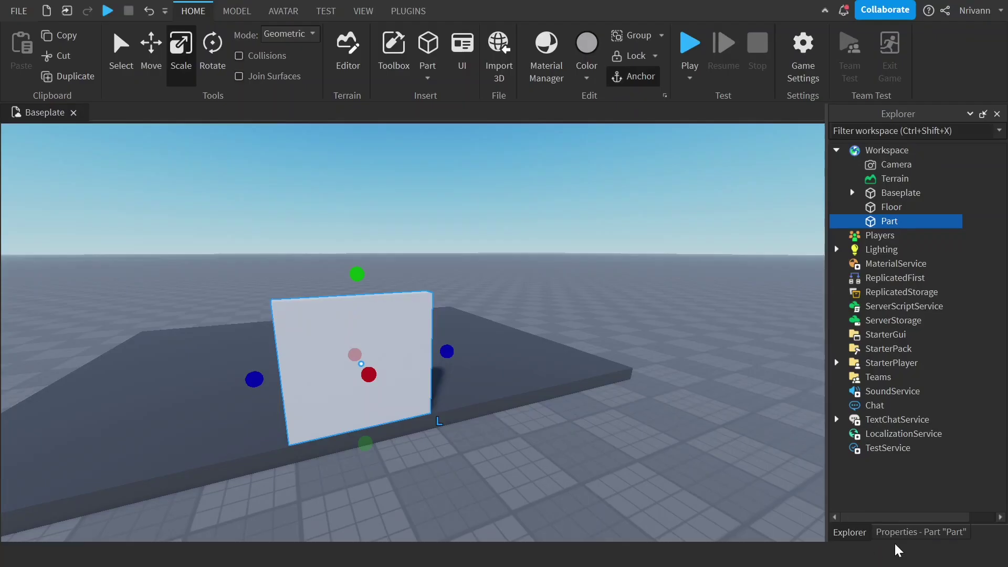
# - Rename the door panel part as OwnerDoor
pyautogui.click(903, 532)
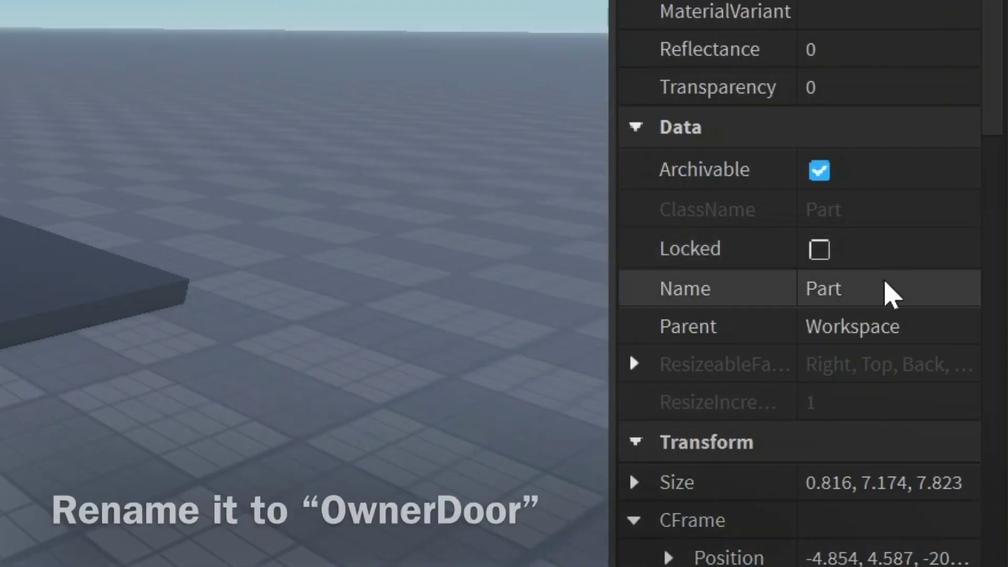
pyautogui.click(945, 372)
pyautogui.press('BackSpace')
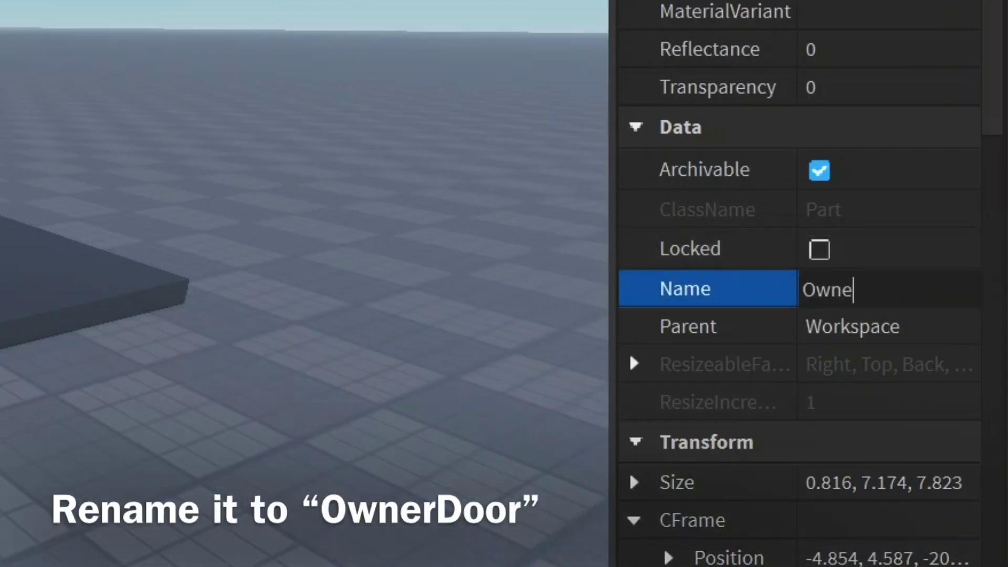
pyautogui.write('OwnerDoor')
pyautogui.press('Return')
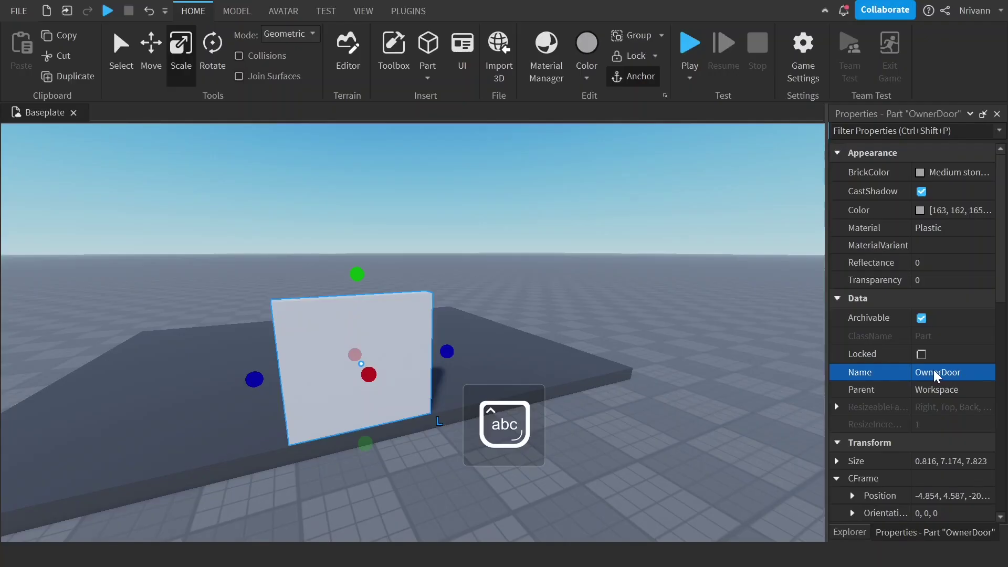
# - Turn off CanCollide for the OwnerDoor part
pyautogui.scroll(-3, 938, 370)
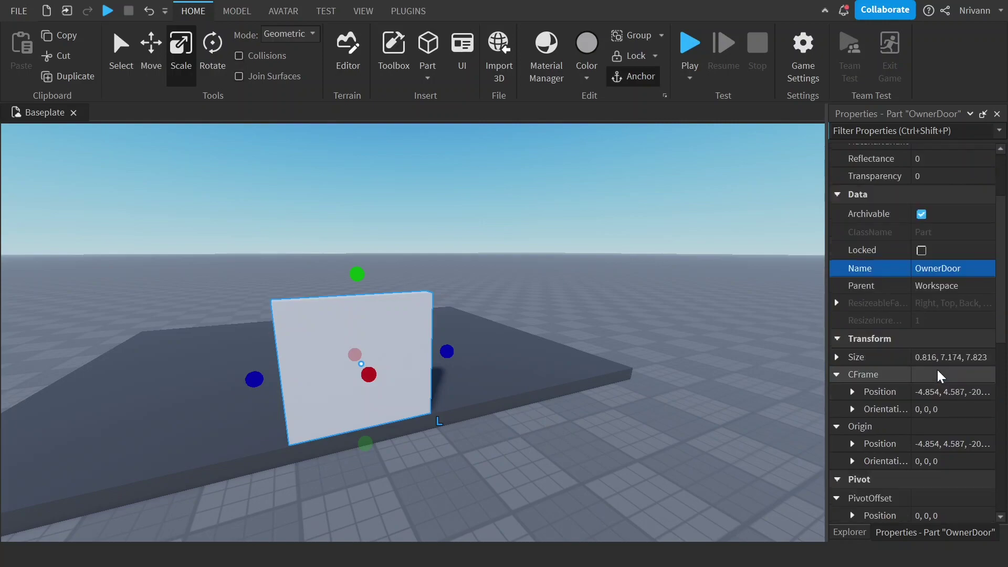
pyautogui.scroll(-6, 936, 367)
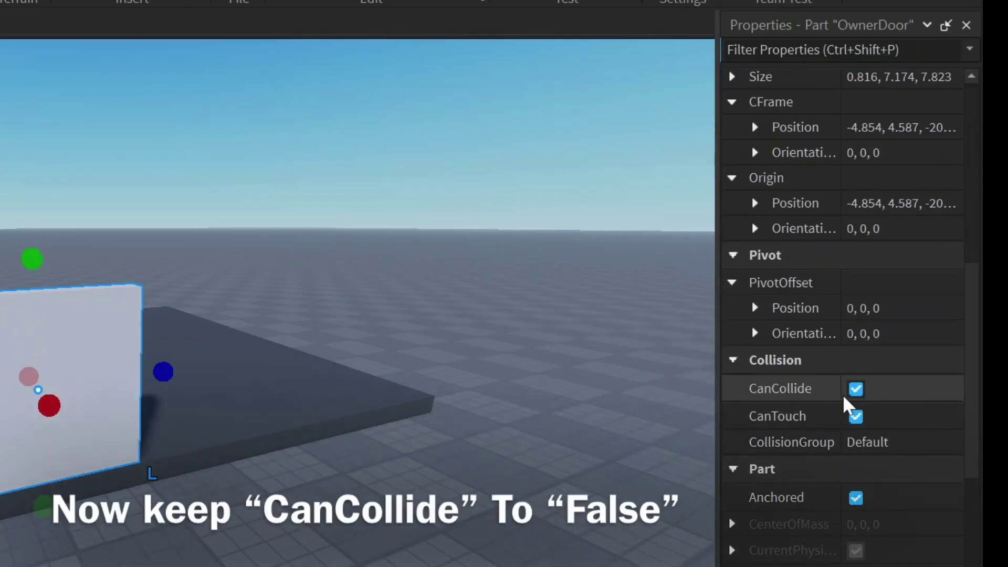
pyautogui.click(856, 389)
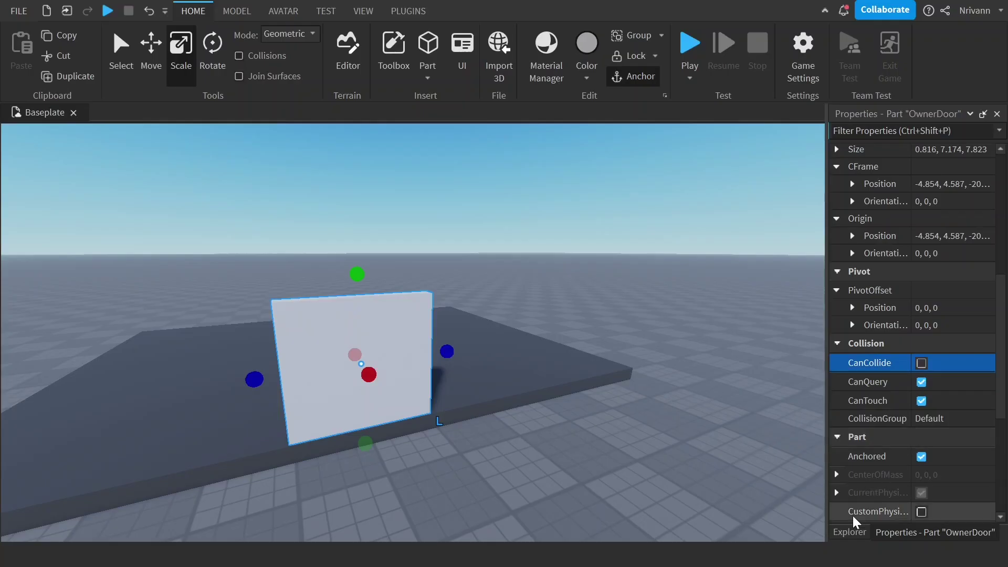
# - Set the OwnerDoor part's colour to 27,42,53 and its transparency to 0.5
pyautogui.scroll(10, 852, 515)
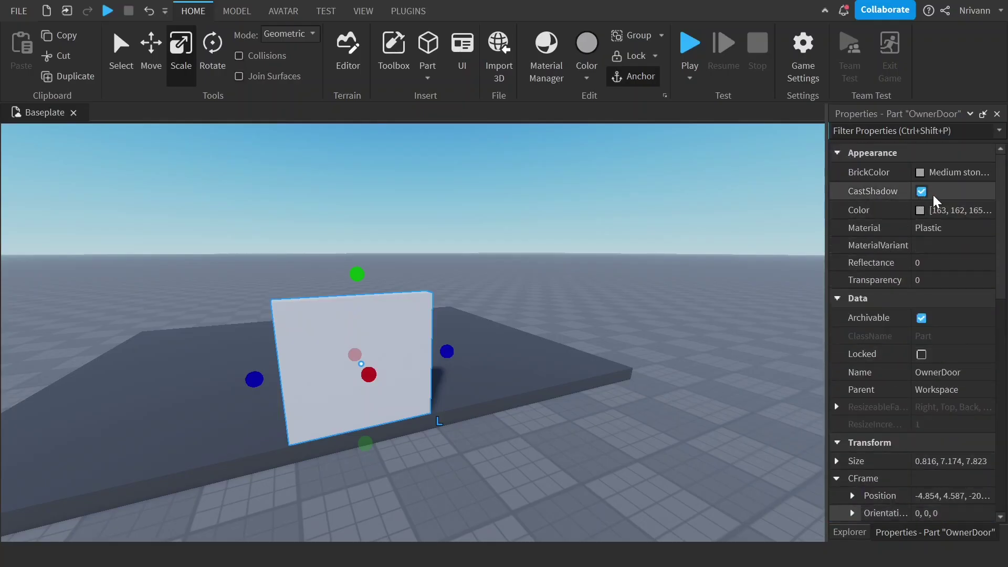
pyautogui.click(961, 210)
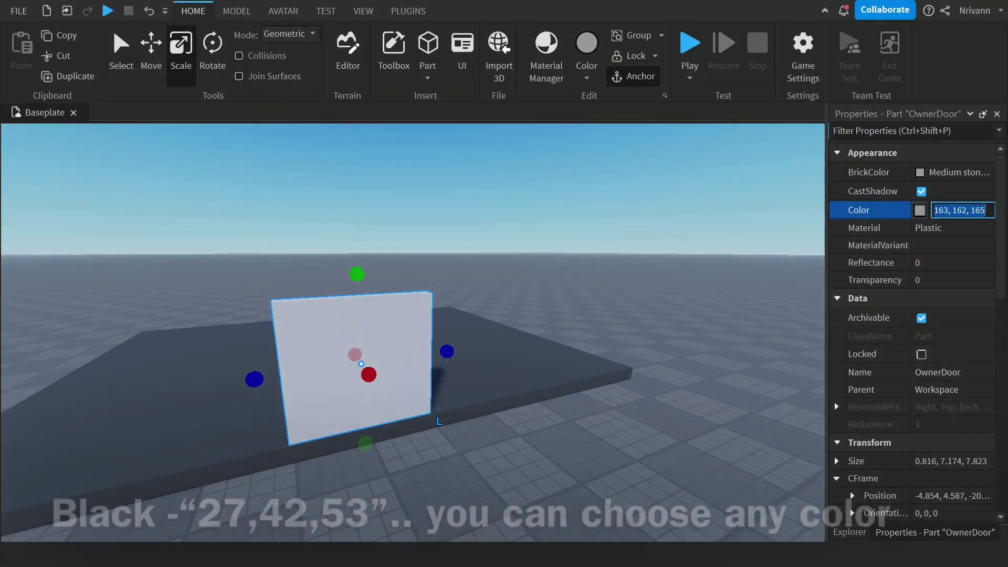
pyautogui.press('BackSpace')
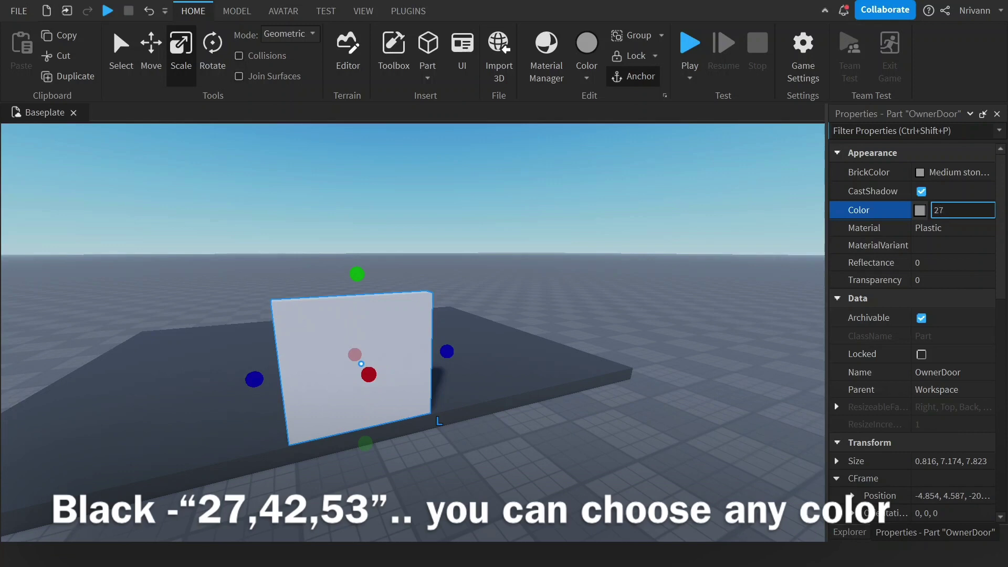
pyautogui.write('27,42,53')
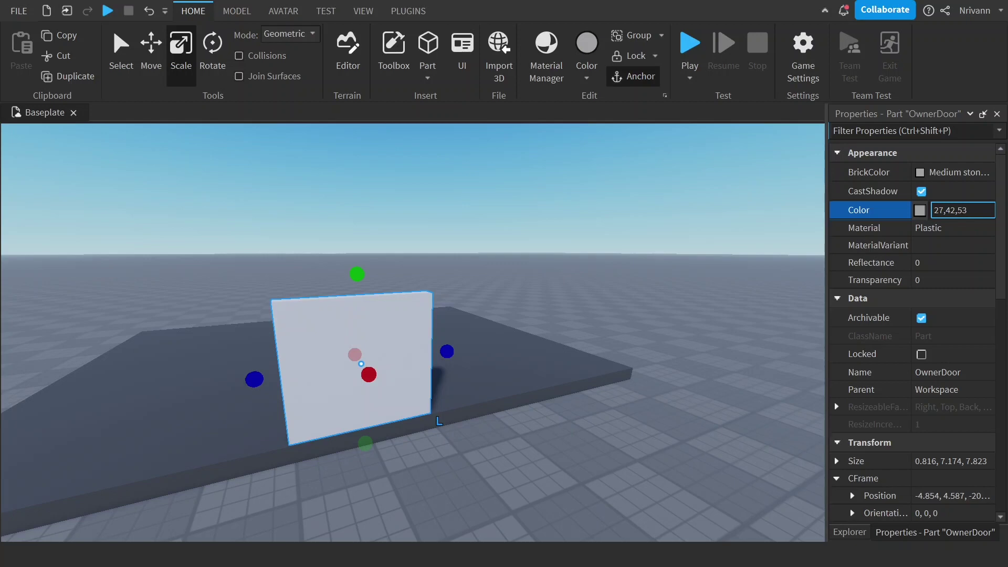
pyautogui.press('Return')
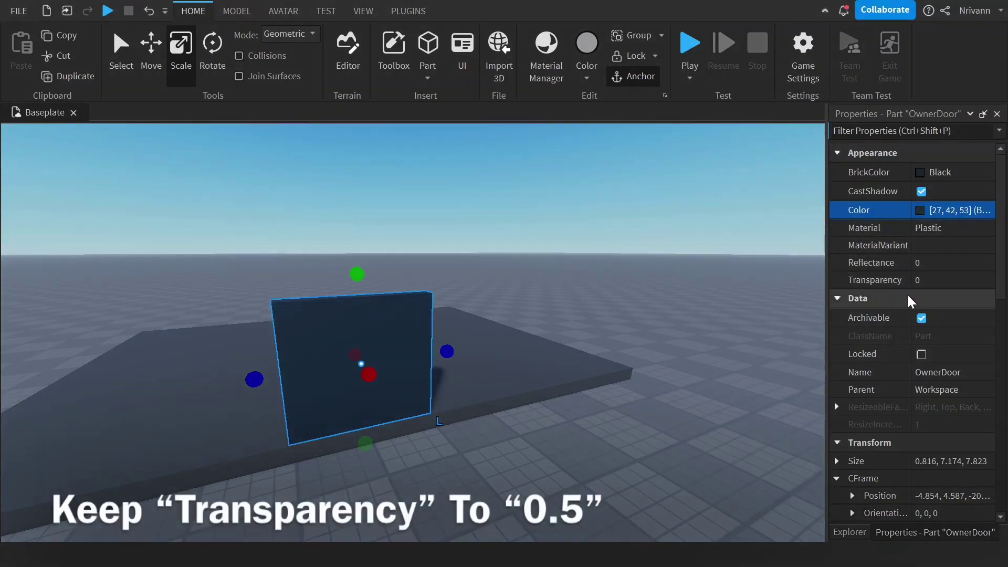
pyautogui.click(937, 279)
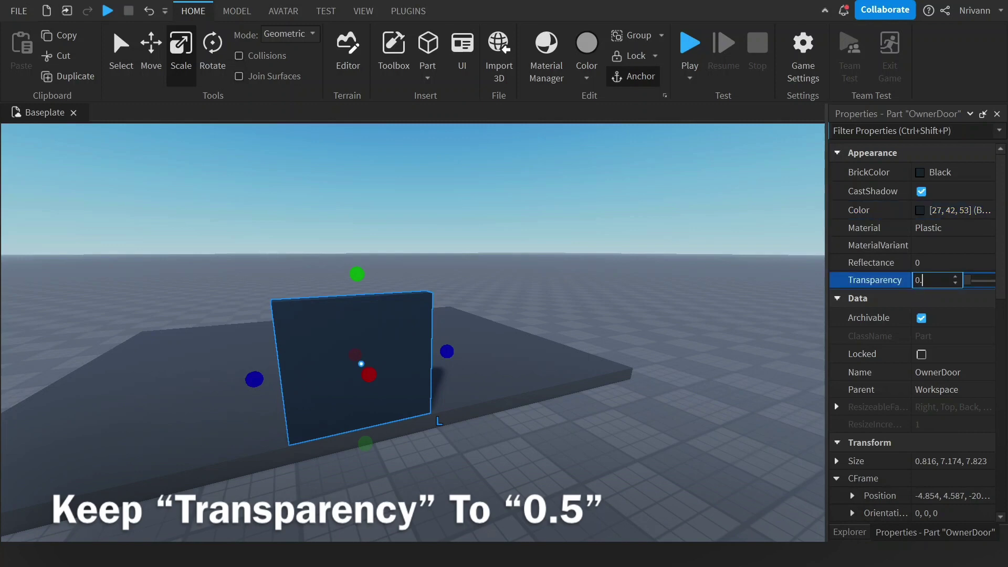
pyautogui.write('0.5')
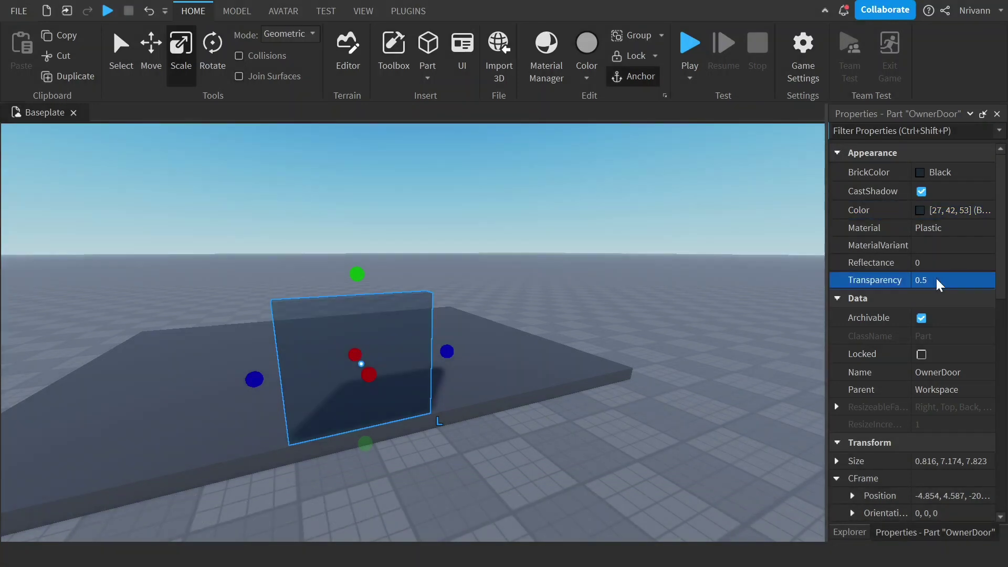
# - Extend the Floor part along its Z axis to about 45.2 studs
pyautogui.moveTo(654, 311); pyautogui.dragTo(654, 311, button='right')
pyautogui.press('d')
pyautogui.click(614, 365)
pyautogui.moveTo(184, 349); pyautogui.dragTo(166, 349)
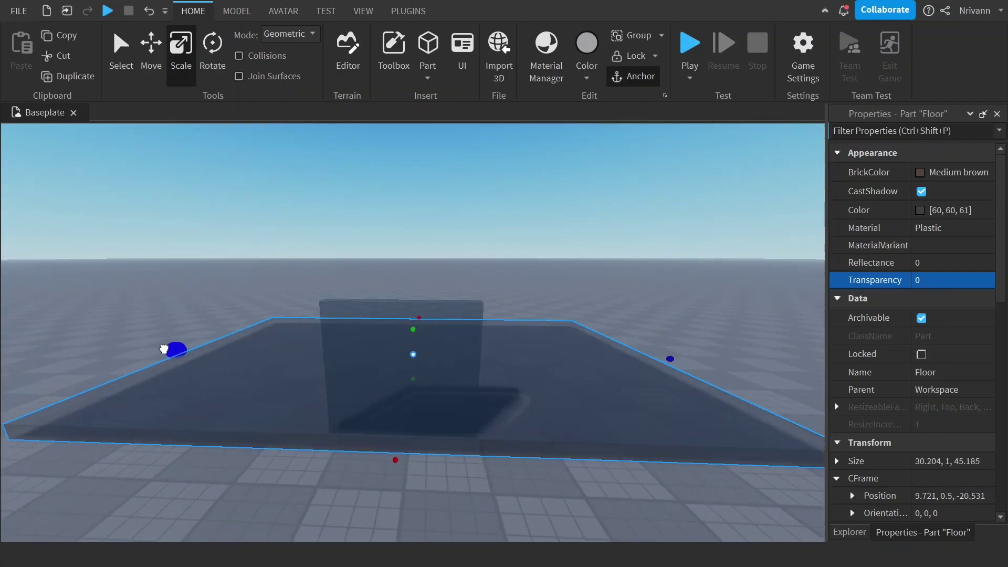
# - Add a SurfaceGui object inside the OwnerDoor part
pyautogui.click(450, 356)
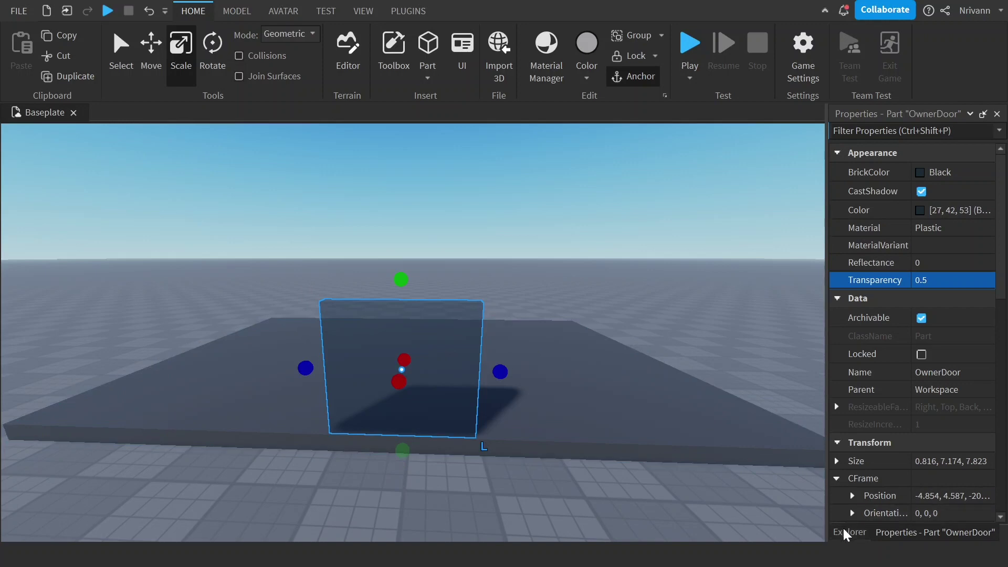
pyautogui.click(852, 532)
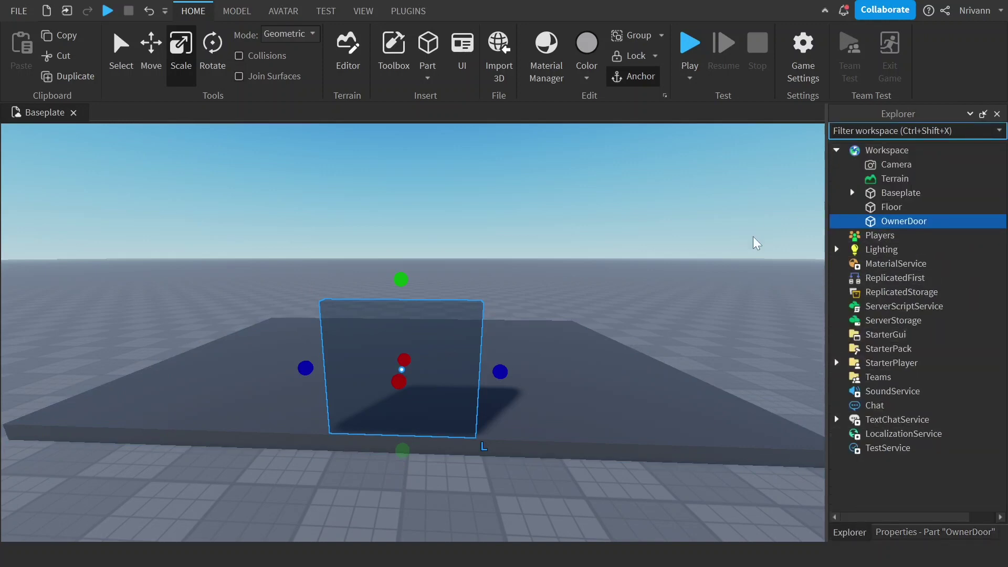
pyautogui.moveTo(660, 265); pyautogui.dragTo(667, 265, button='right')
pyautogui.press('a')
pyautogui.press('d')
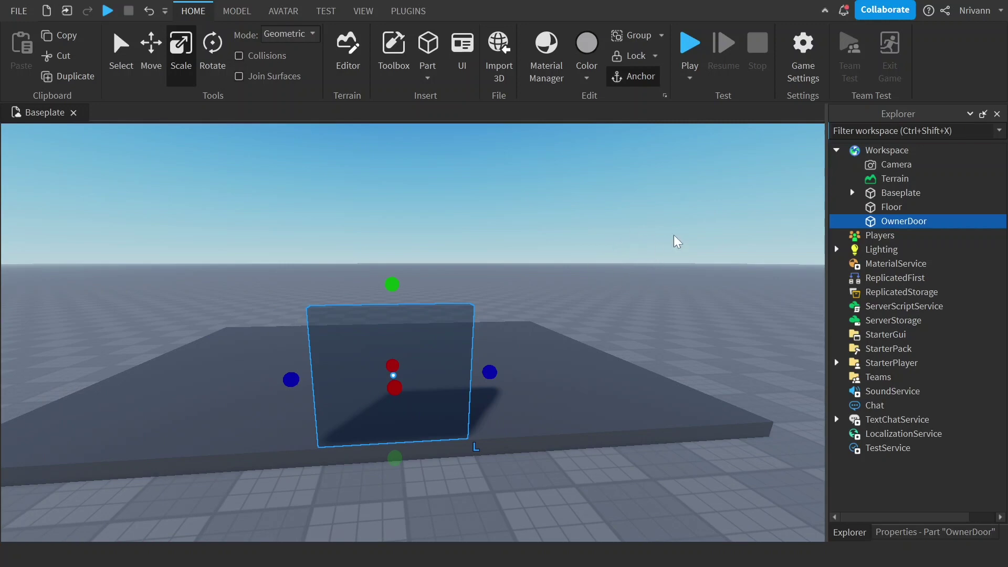
pyautogui.moveTo(954, 225)
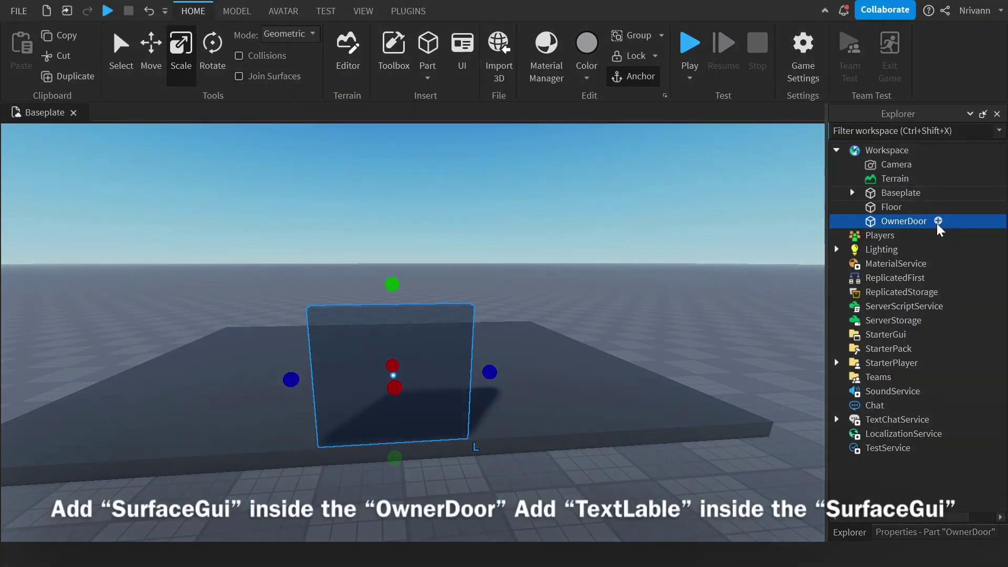
pyautogui.click(937, 221)
pyautogui.write('su')
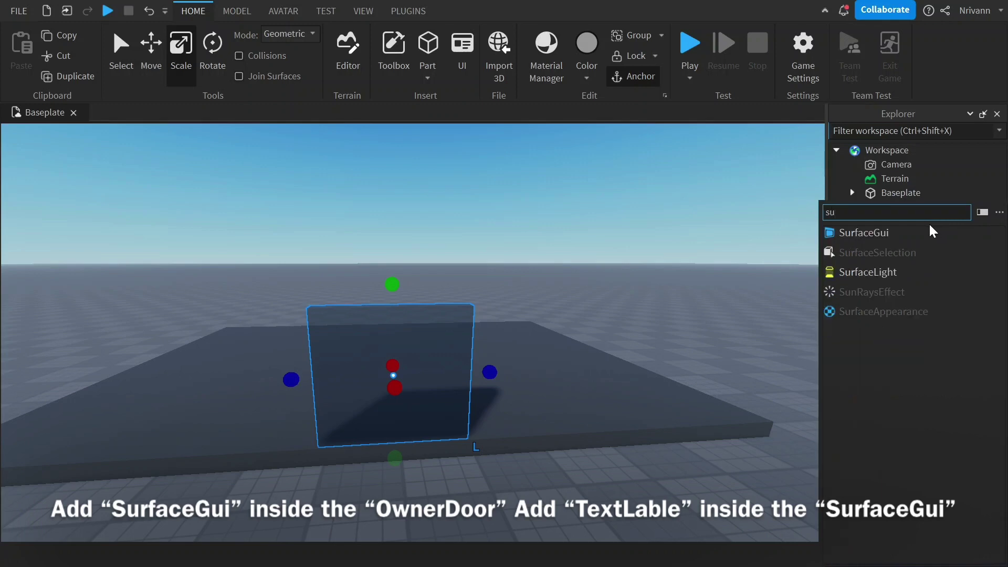
pyautogui.click(895, 239)
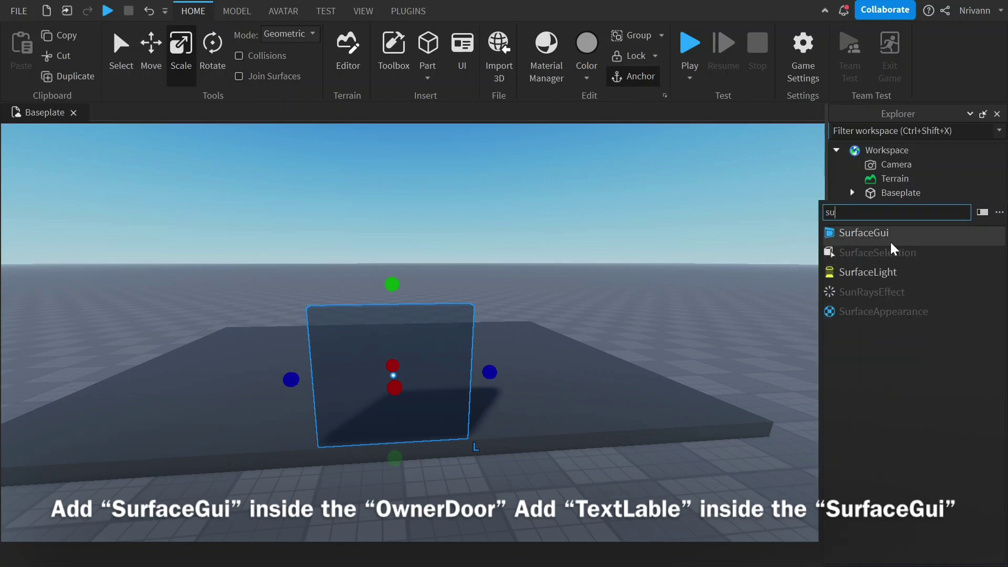
pyautogui.click(911, 237)
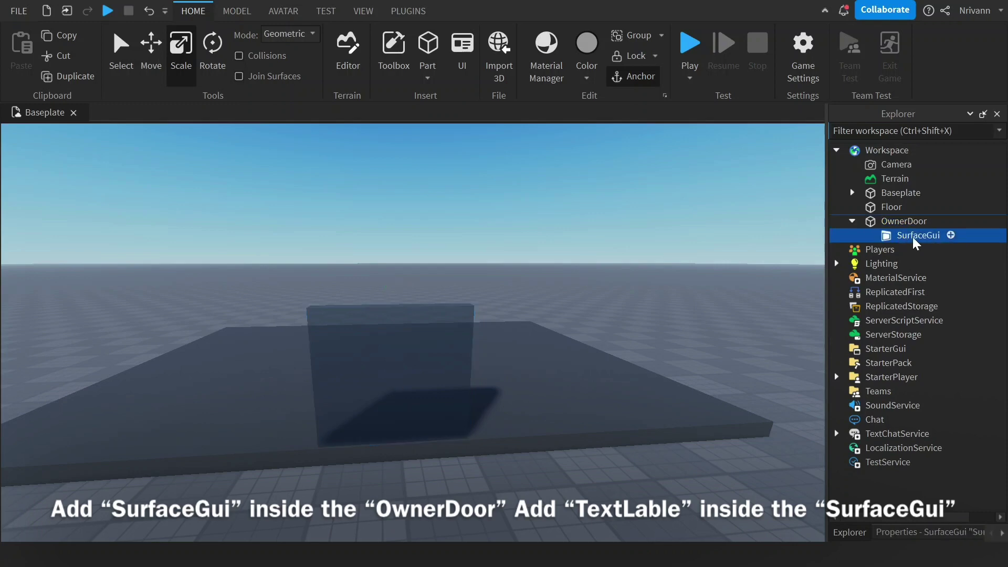
# - Add a TextLabel inside the OwnerDoor's SurfaceGui
pyautogui.click(951, 235)
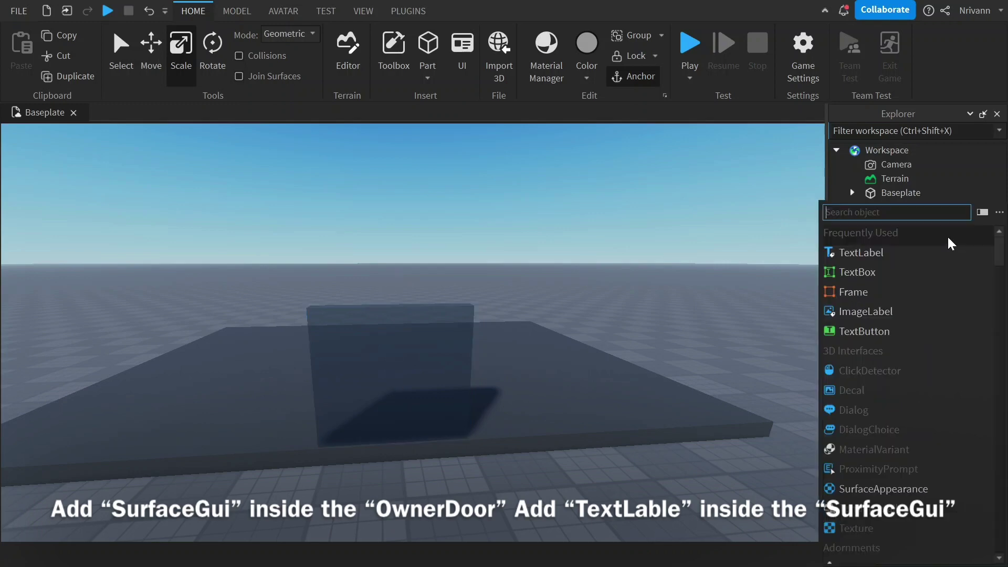
pyautogui.click(888, 256)
pyautogui.click(900, 251)
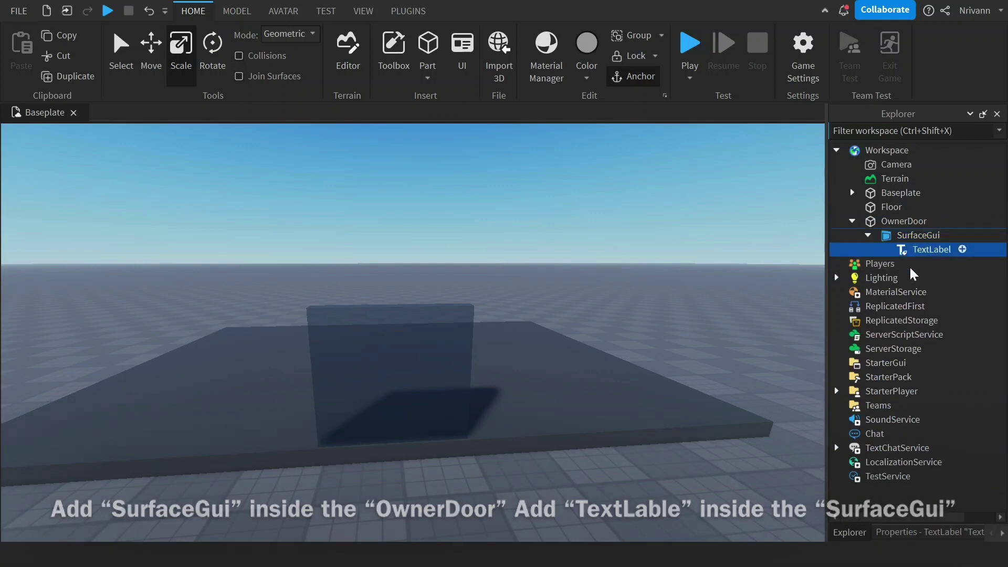
# - Set the SurfaceGui's Face property to Left so the label sits on the door's front-facing side
pyautogui.click(901, 239)
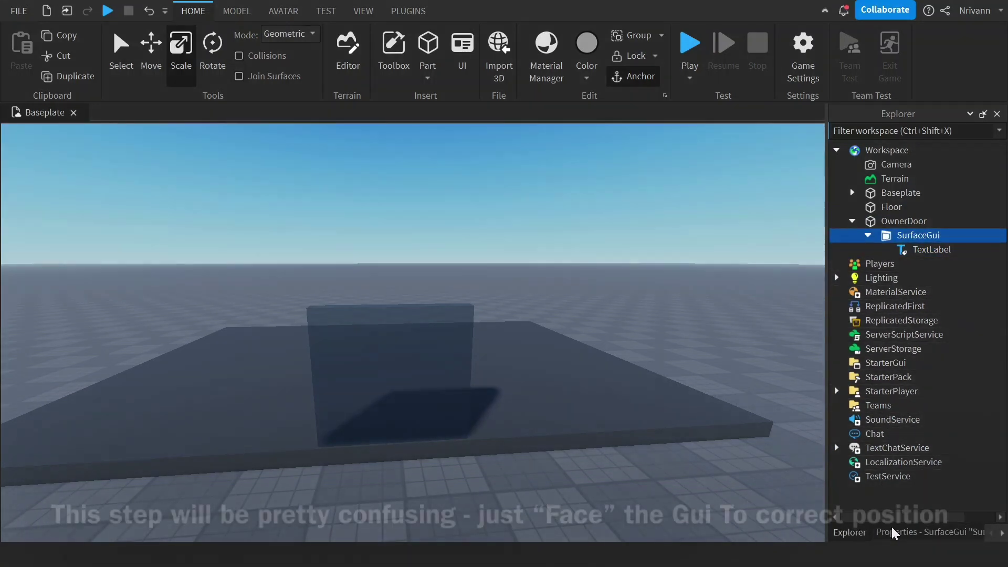
pyautogui.click(892, 531)
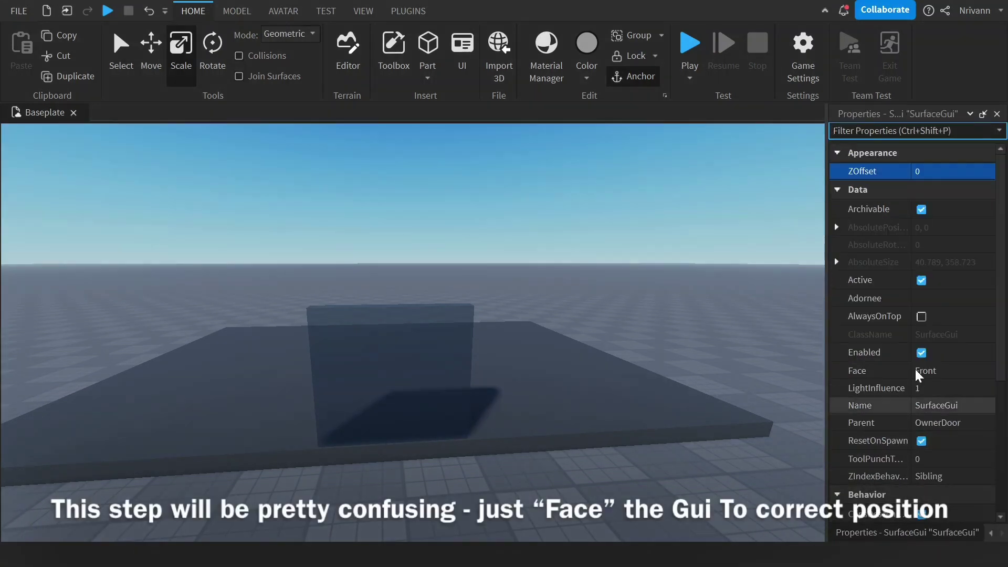
pyautogui.click(934, 374)
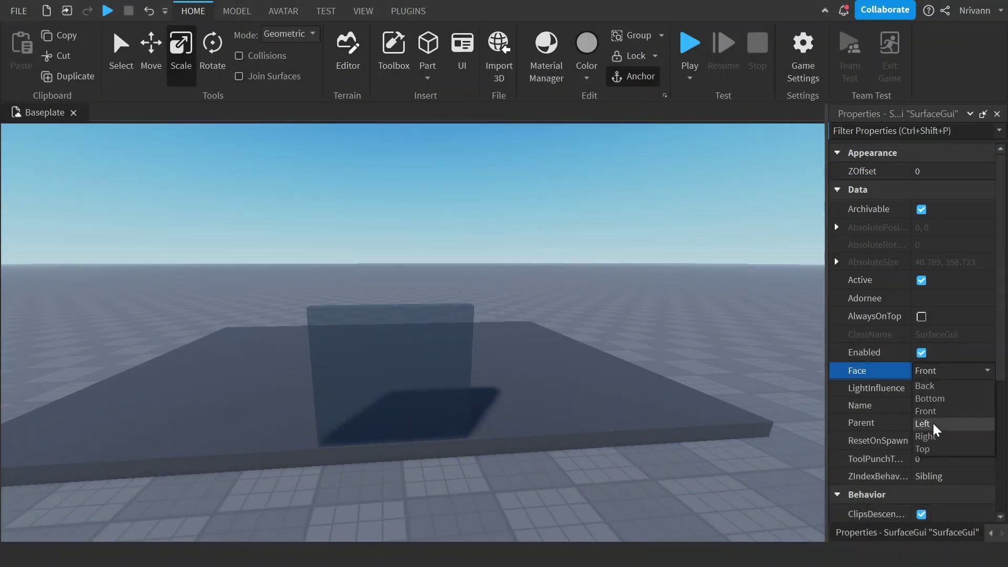
pyautogui.click(923, 424)
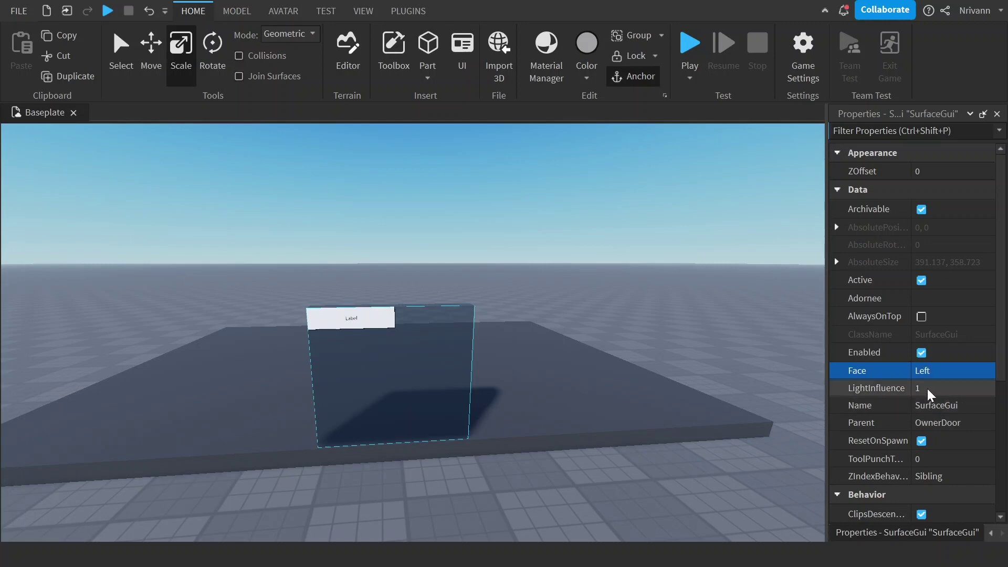
pyautogui.scroll(-3, 924, 420)
pyautogui.scroll(1, 914, 534)
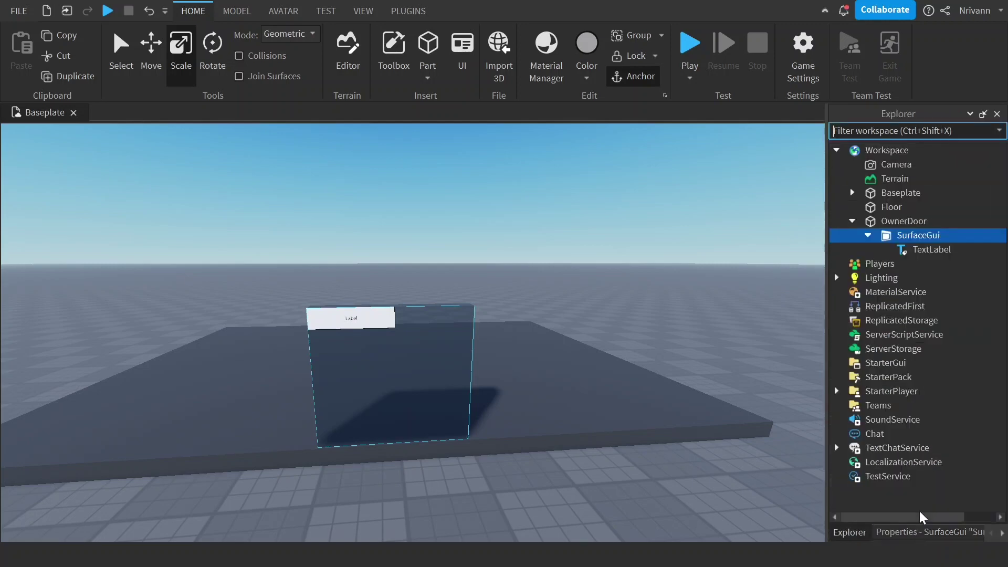
# - Set the TextLabel's Size to 1,0,1,0 so it covers the whole door face
pyautogui.click(924, 250)
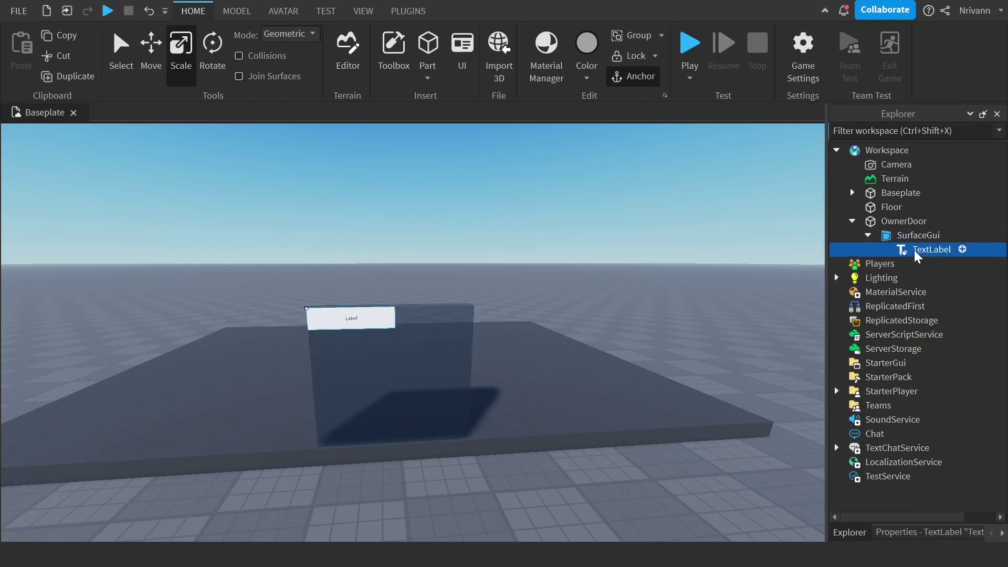
pyautogui.click(912, 526)
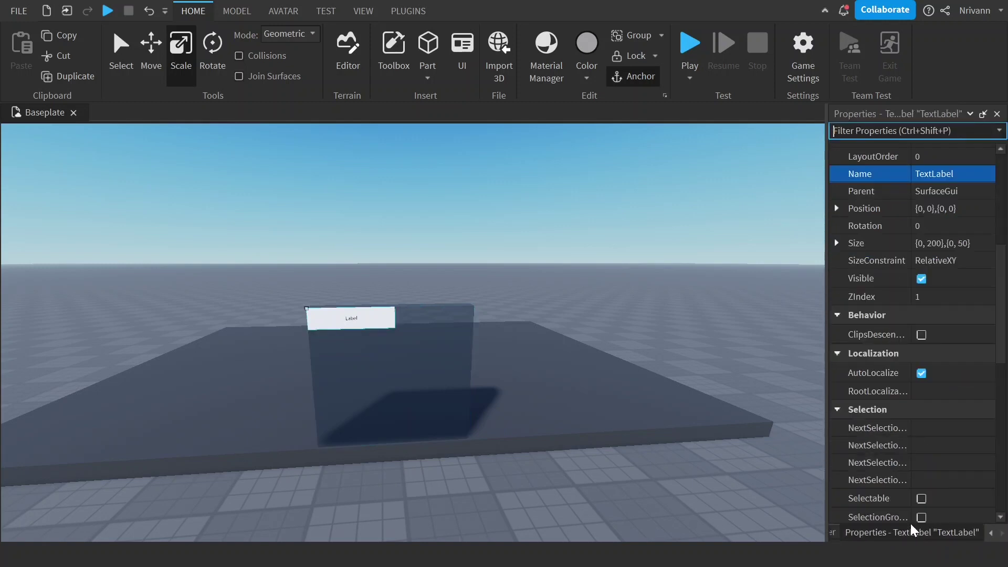
pyautogui.scroll(1, 931, 247)
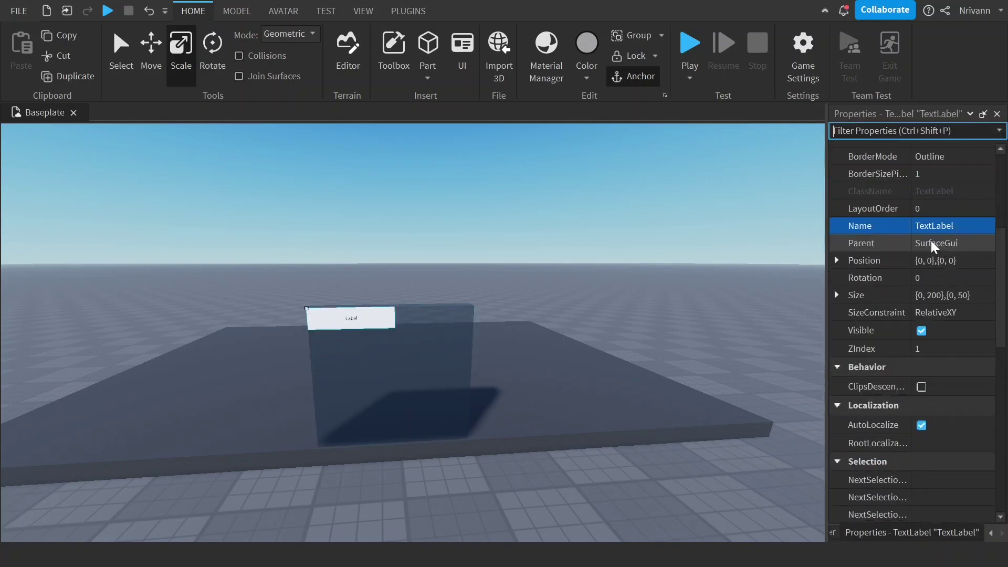
pyautogui.click(926, 298)
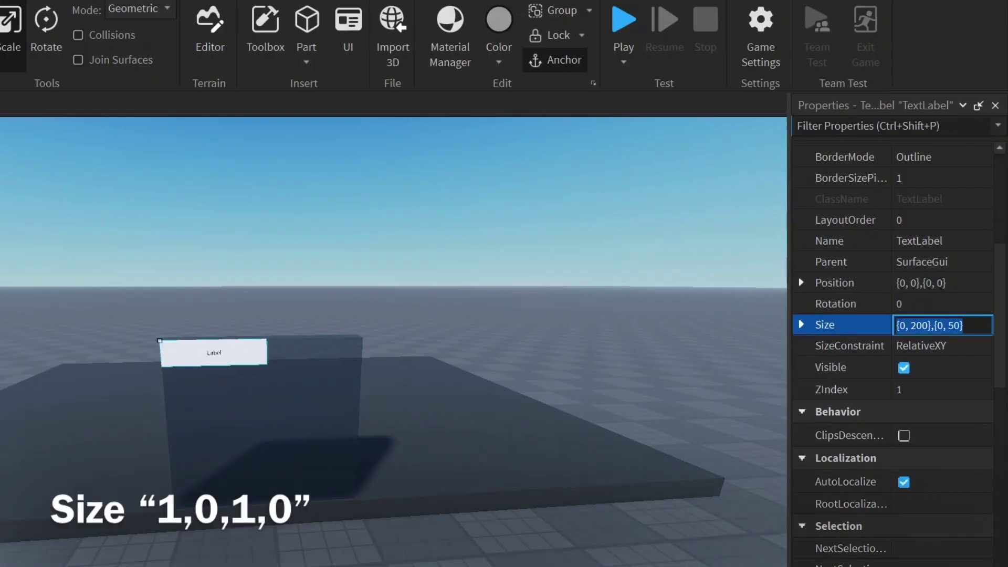
pyautogui.write('1,0,1,0')
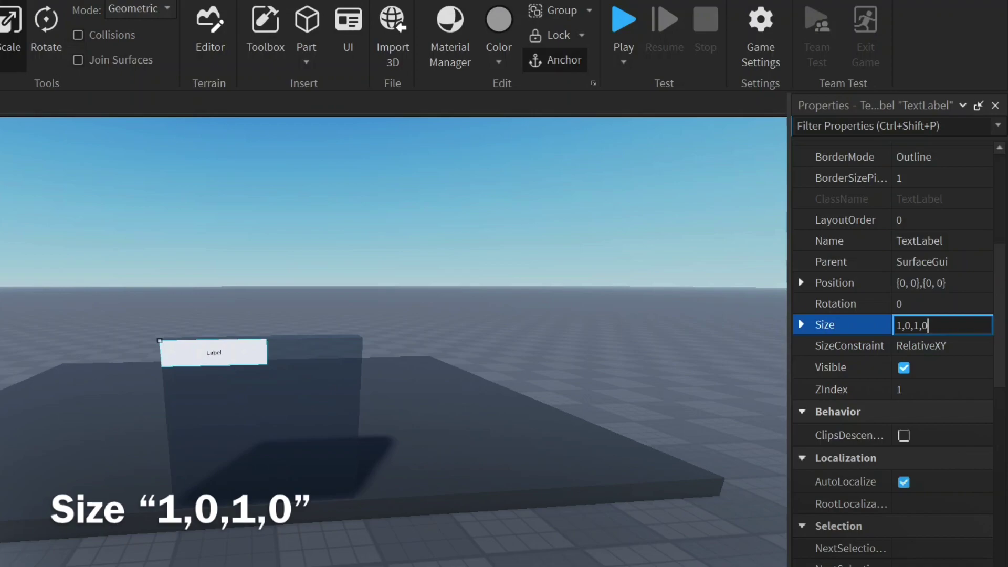
pyautogui.press('Return')
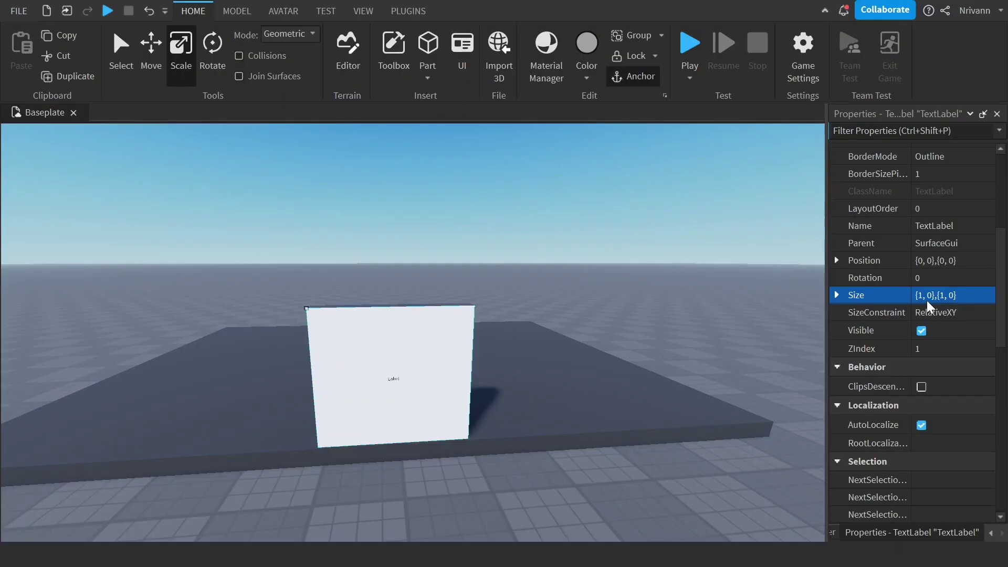
# - Set the TextLabel's background transparency to 1
pyautogui.scroll(3, 927, 300)
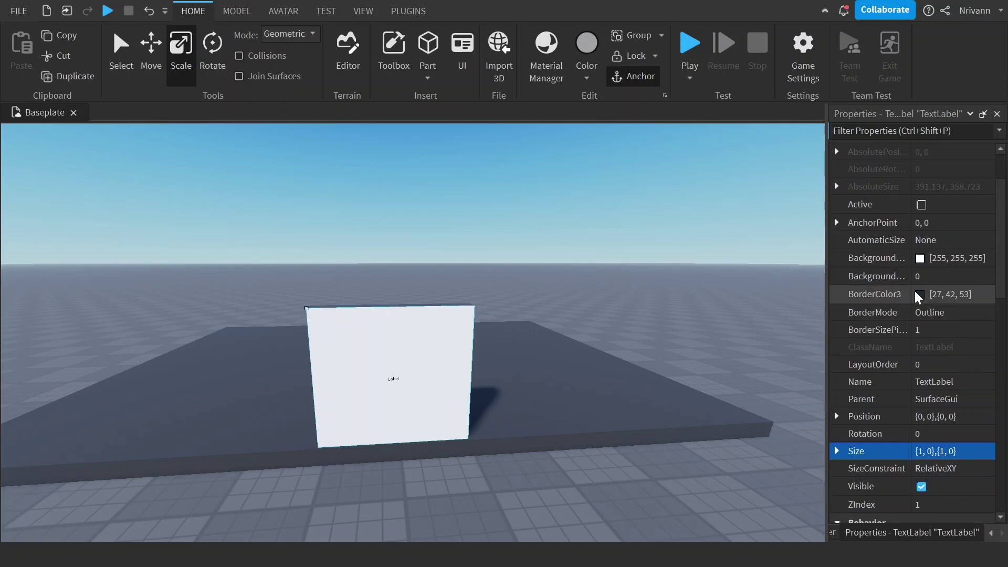
pyautogui.click(917, 276)
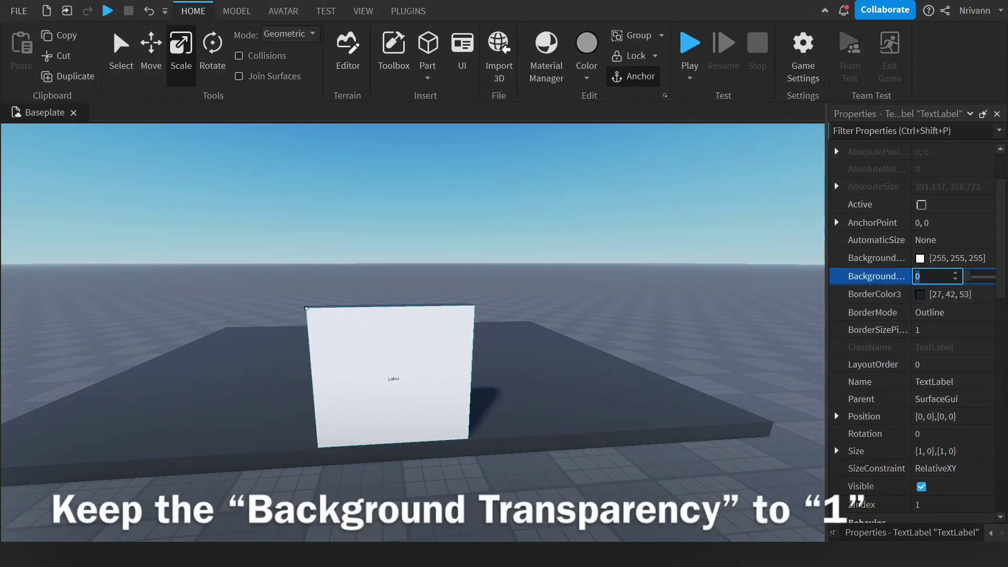
pyautogui.write('1')
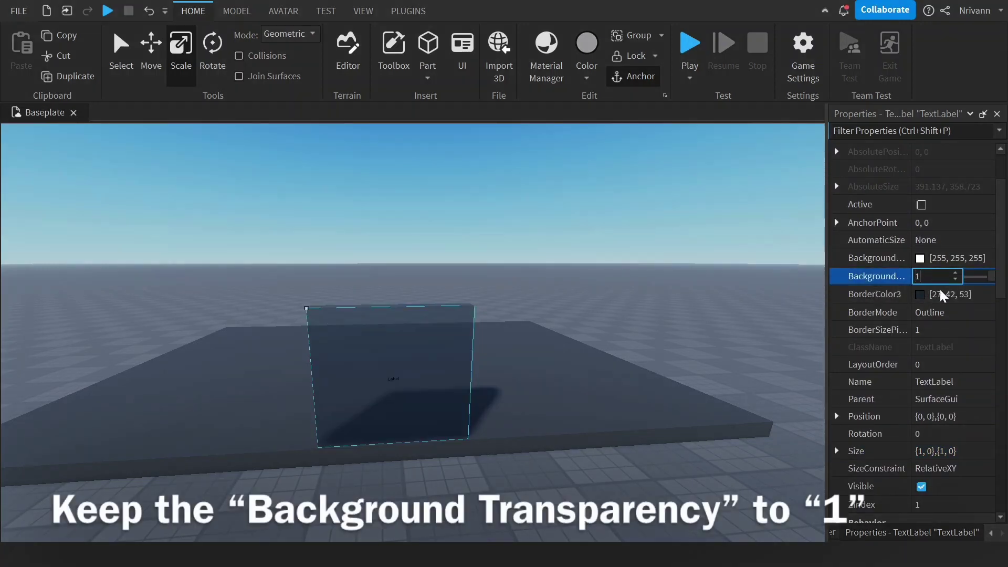
# - Change the TextLabel's FontFace to Fredoka One
pyautogui.scroll(-3, 954, 319)
pyautogui.scroll(-3, 953, 327)
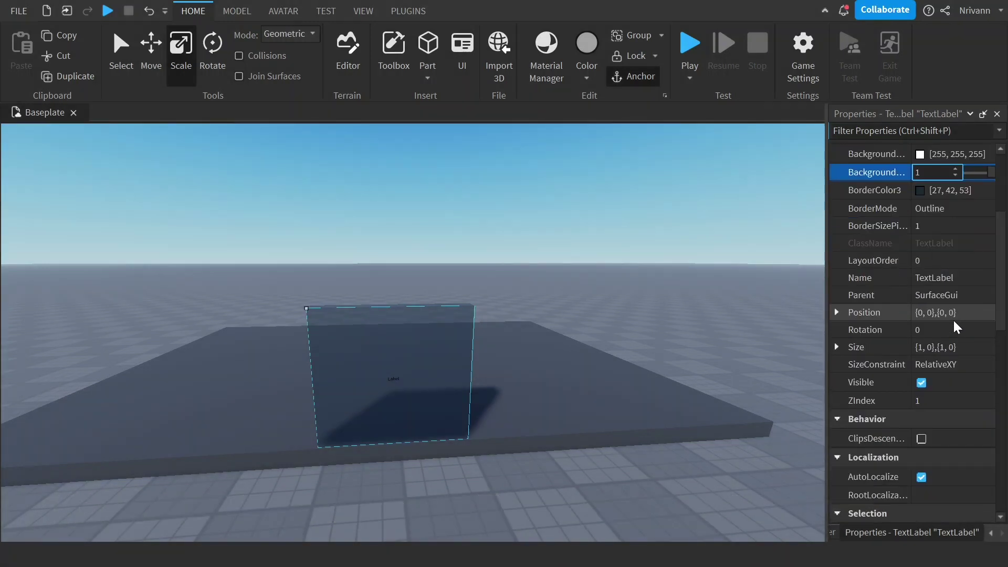
pyautogui.scroll(-3, 953, 327)
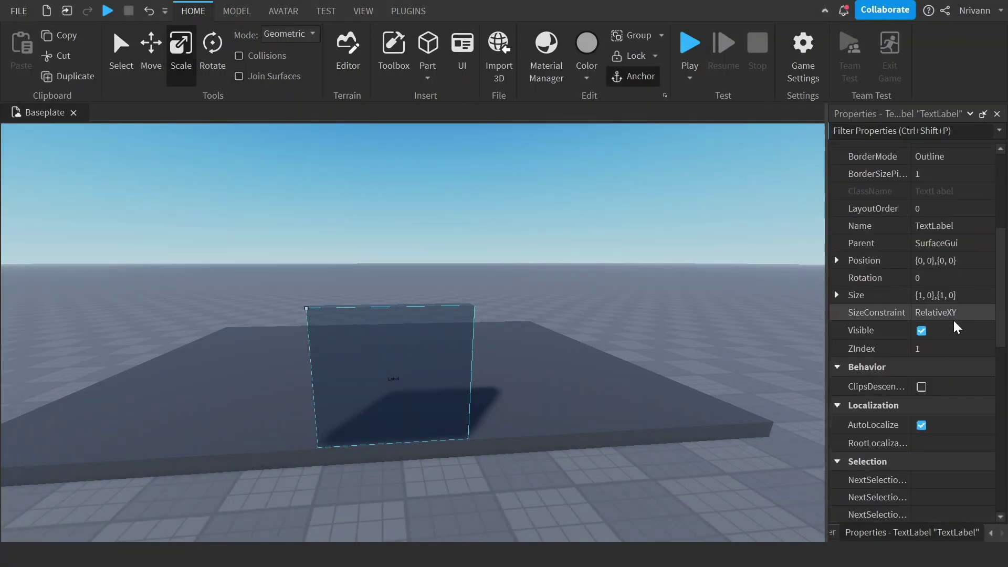
pyautogui.scroll(-18, 952, 321)
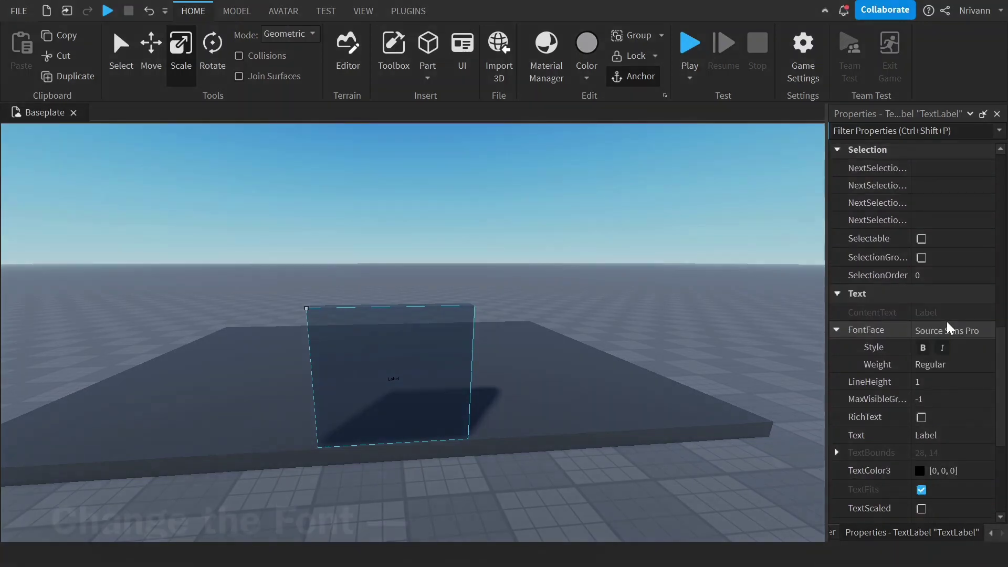
pyautogui.click(945, 322)
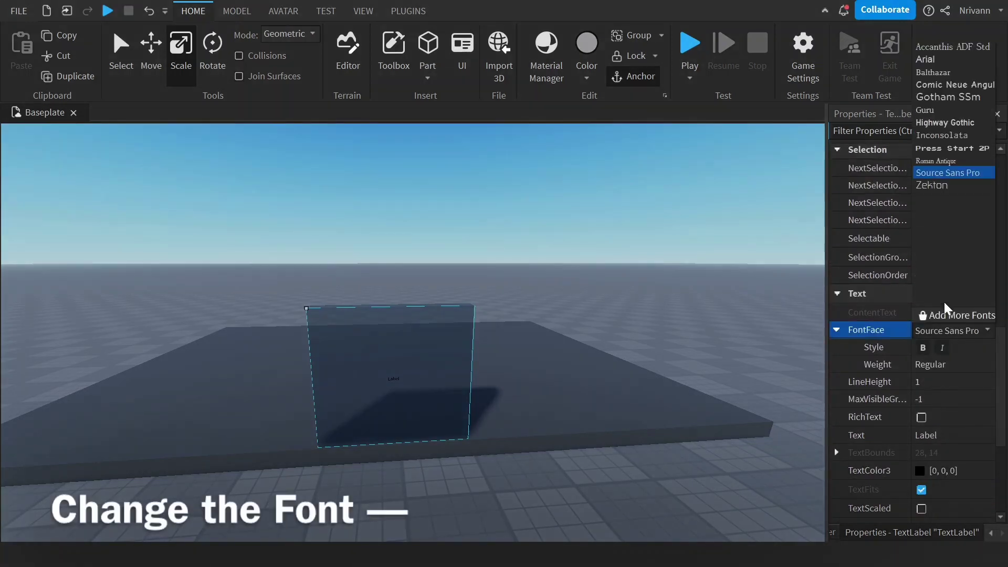
pyautogui.click(940, 156)
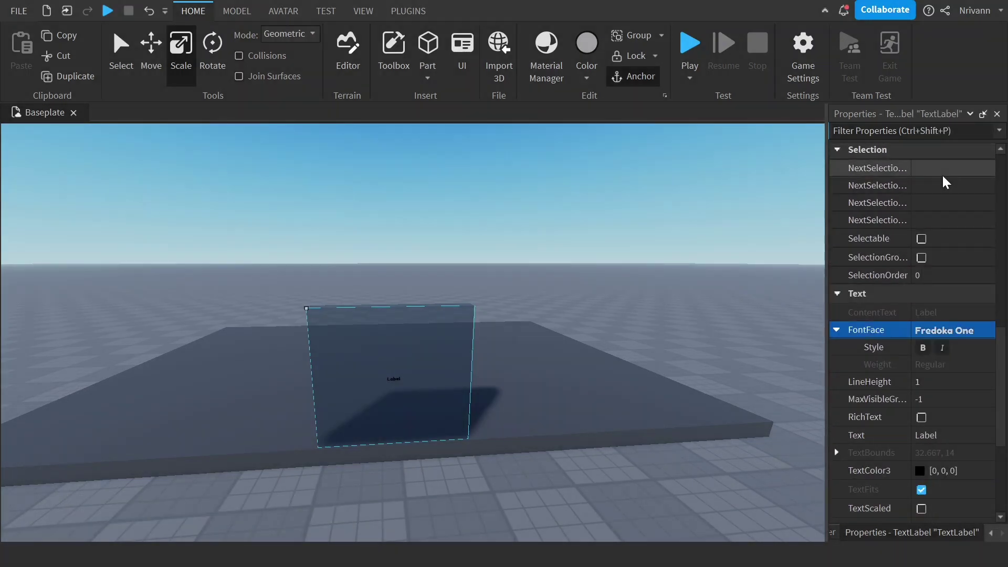
# - Set the TextLabel's text to "Claim Tycoon" and turn on TextScaled
pyautogui.scroll(-3, 943, 224)
pyautogui.click(945, 383)
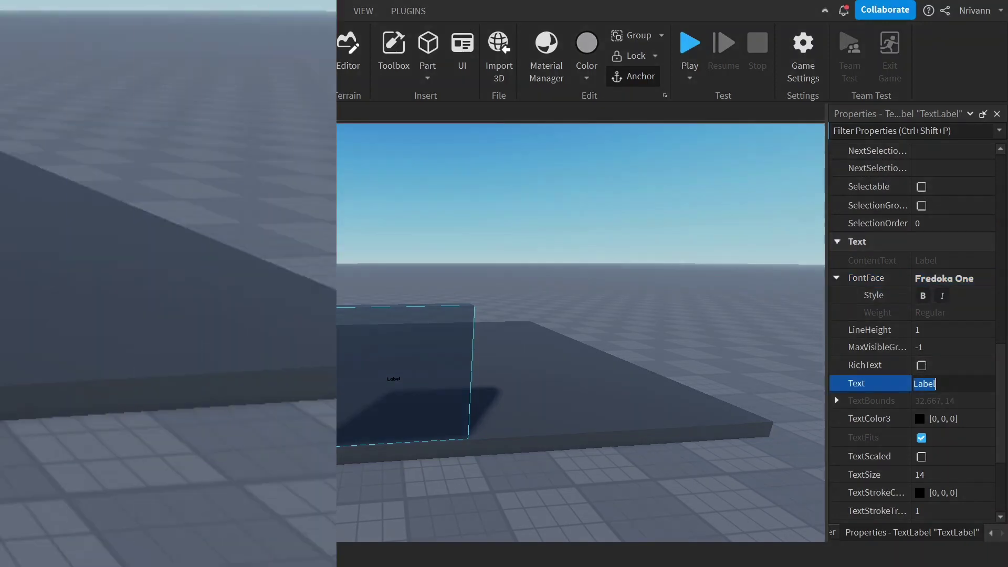
pyautogui.press('BackSpace')
pyautogui.write('Clai')
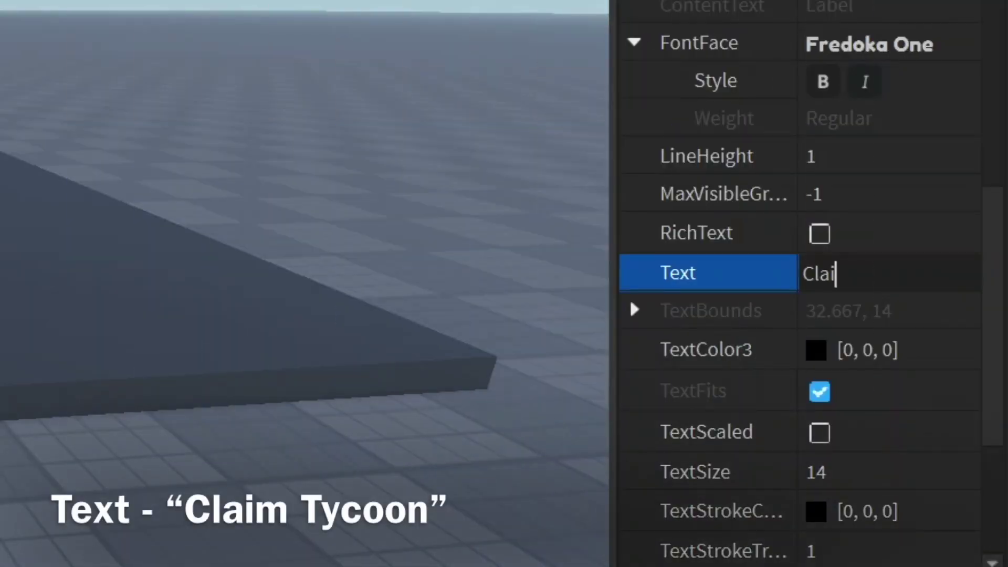
pyautogui.write('m Tyco')
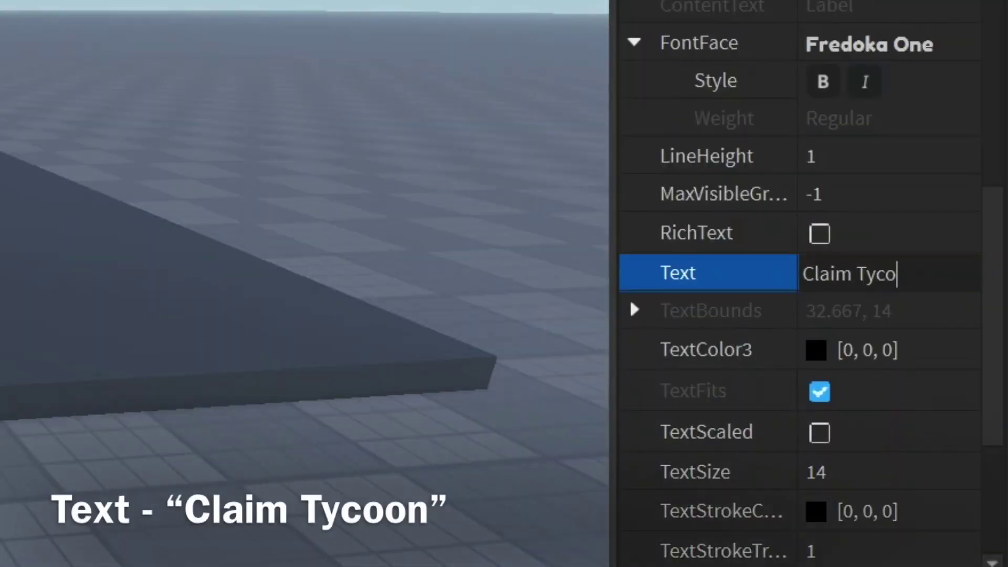
pyautogui.write('on')
pyautogui.press('Return')
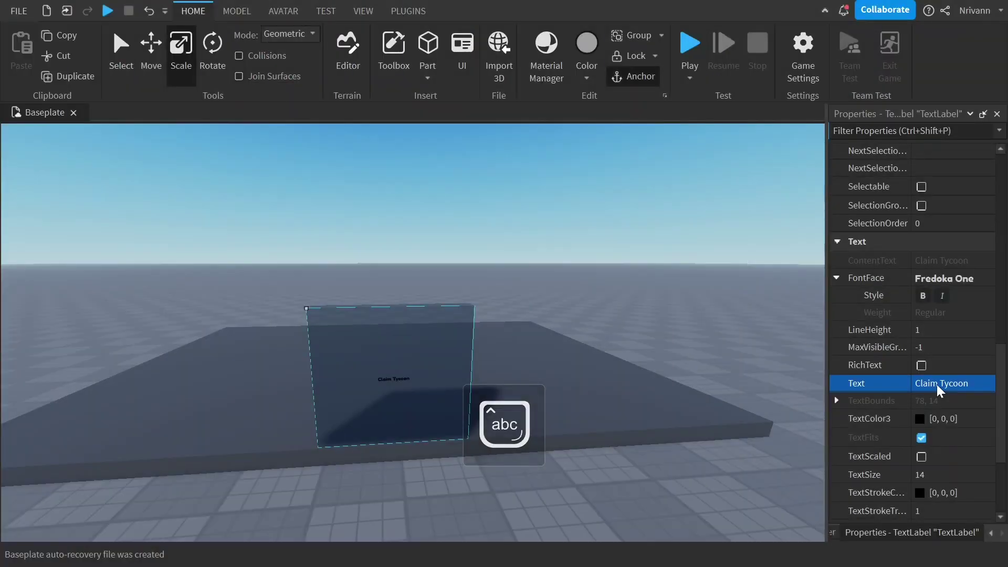
pyautogui.scroll(-3, 936, 384)
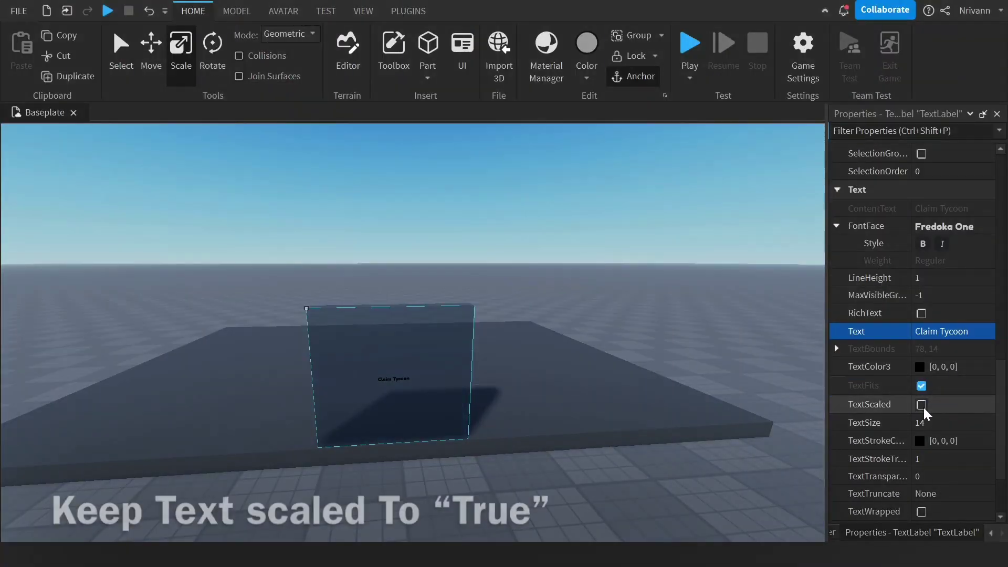
pyautogui.click(921, 406)
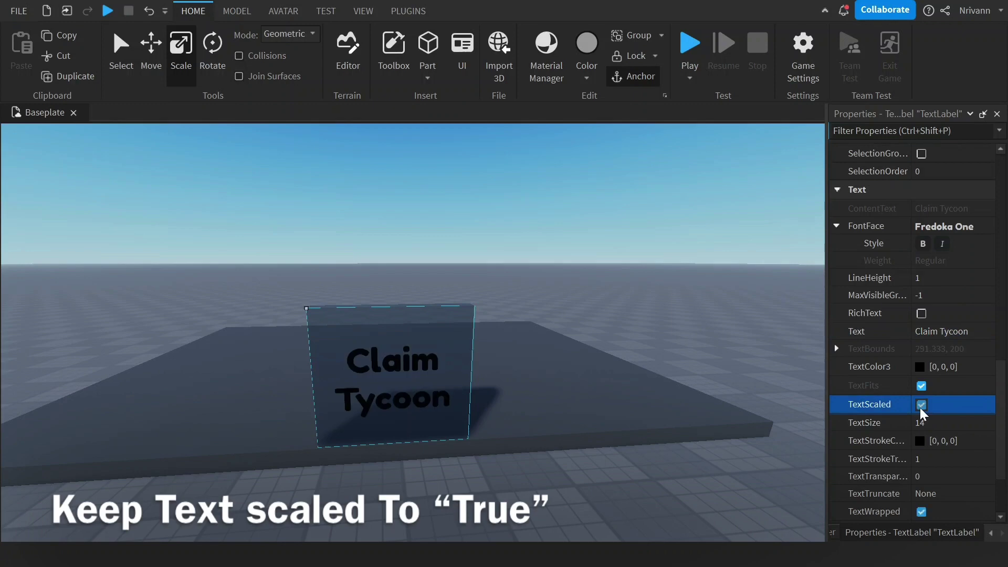
# - Set the TextLabel's TextColor3 to white, 255, 255, 255
pyautogui.click(920, 366)
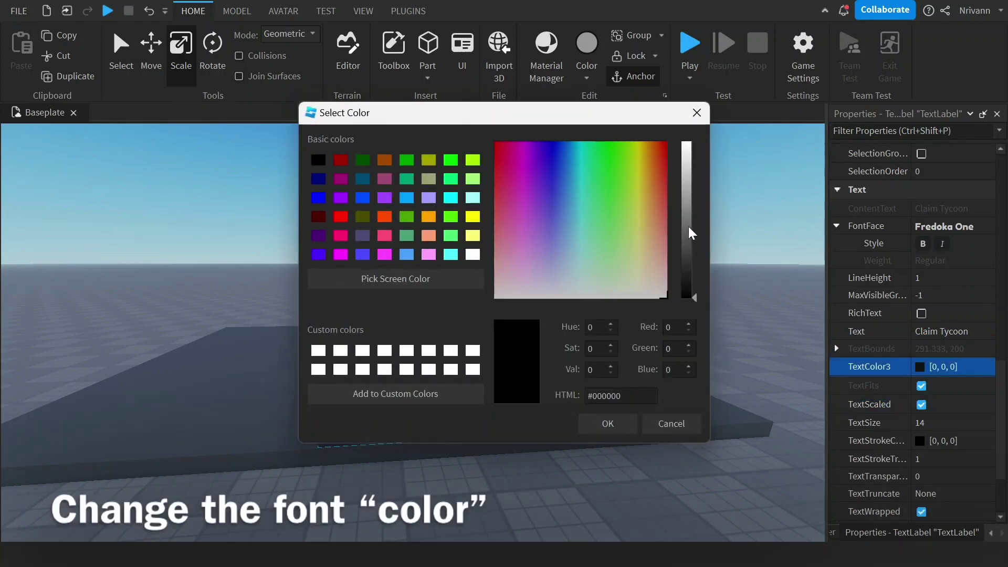
pyautogui.moveTo(691, 233); pyautogui.dragTo(687, 142)
pyautogui.click(604, 422)
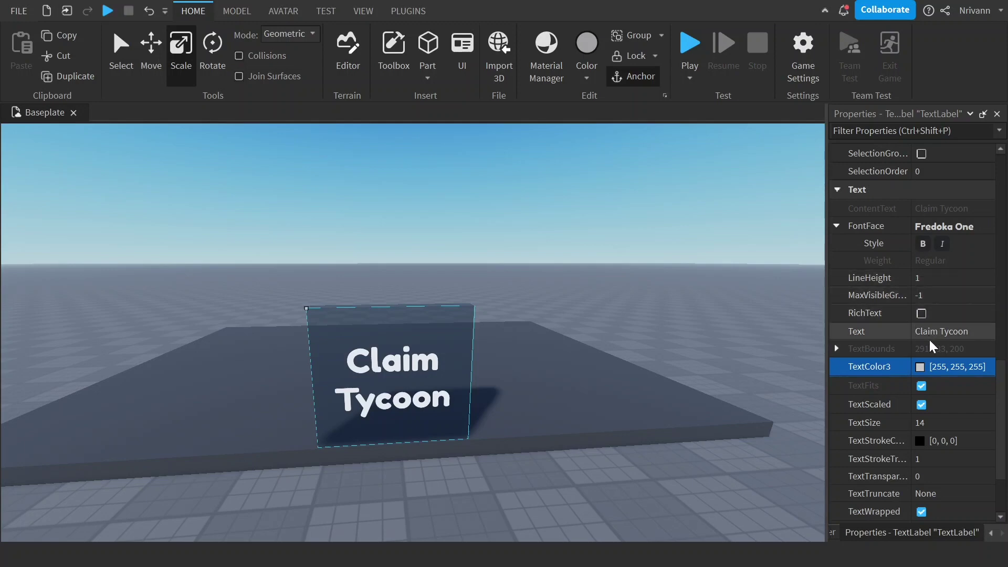
pyautogui.scroll(-3, 918, 399)
pyautogui.scroll(5, 912, 443)
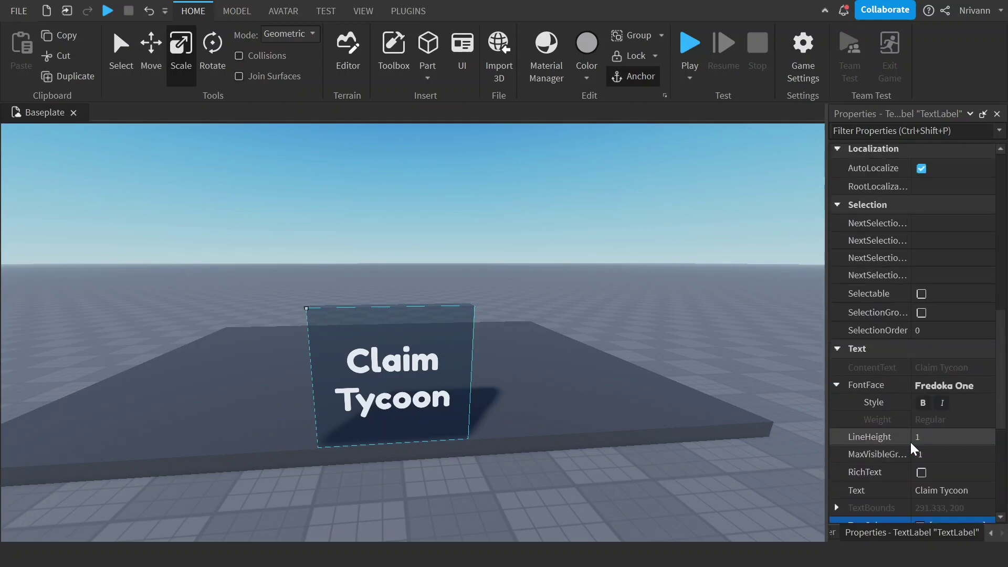
pyautogui.scroll(1, 882, 531)
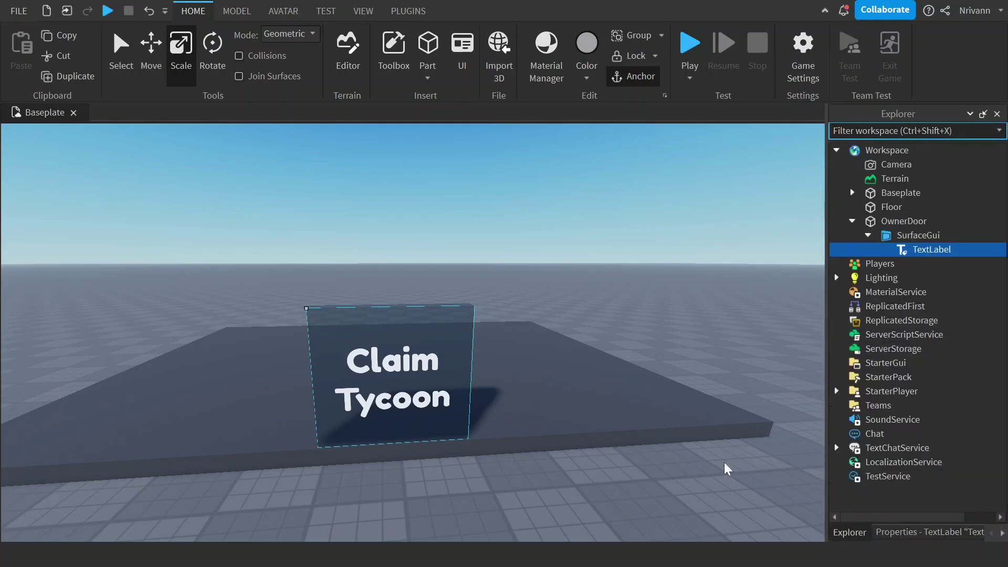
# - Collapse the SurfaceGui in the object tree and widen OwnerDoor slightly along its right side
pyautogui.moveTo(680, 465); pyautogui.dragTo(672, 455, button='right')
pyautogui.scroll(-2, 672, 456)
pyautogui.click(675, 339)
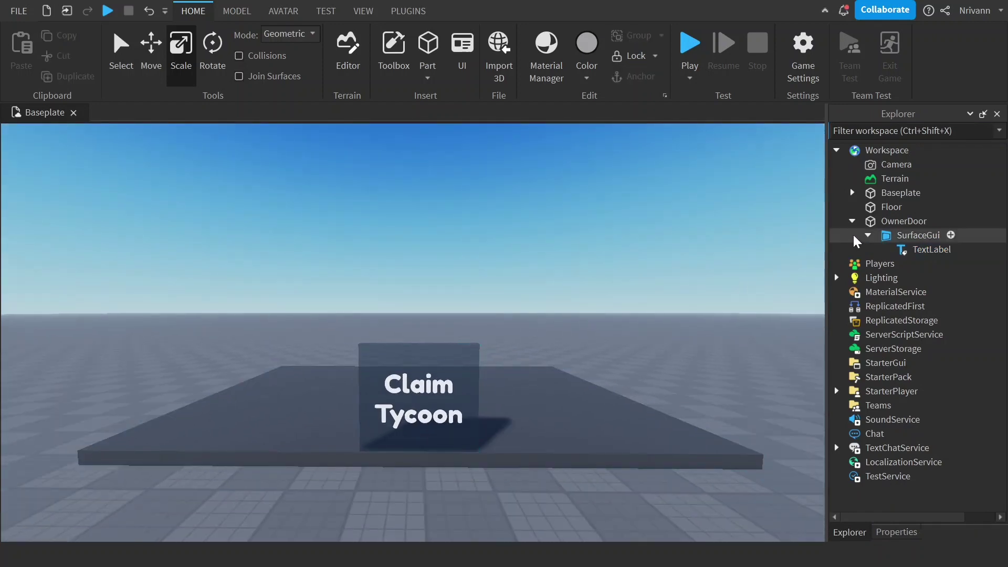
pyautogui.click(867, 236)
pyautogui.click(456, 408)
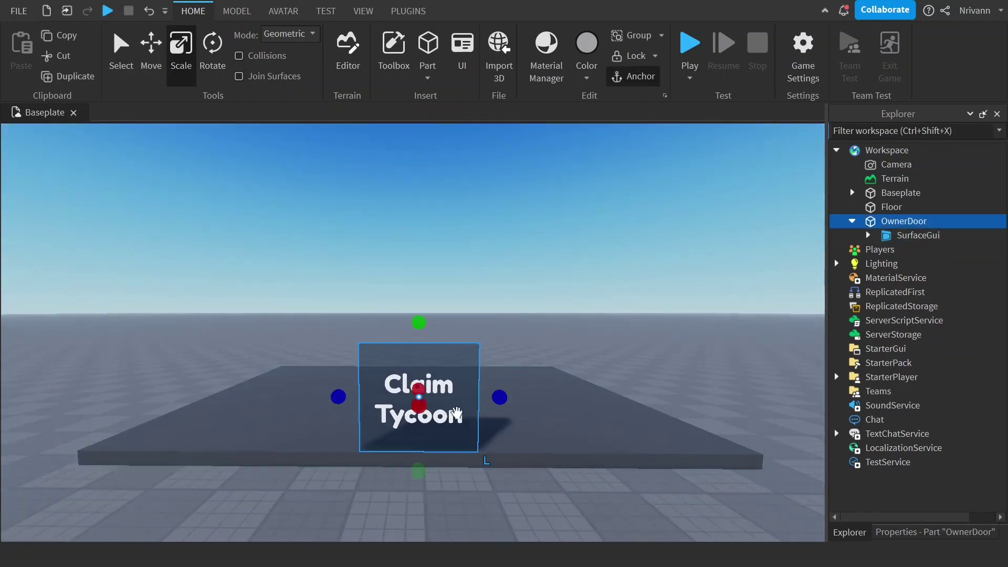
pyautogui.moveTo(496, 399); pyautogui.dragTo(505, 403)
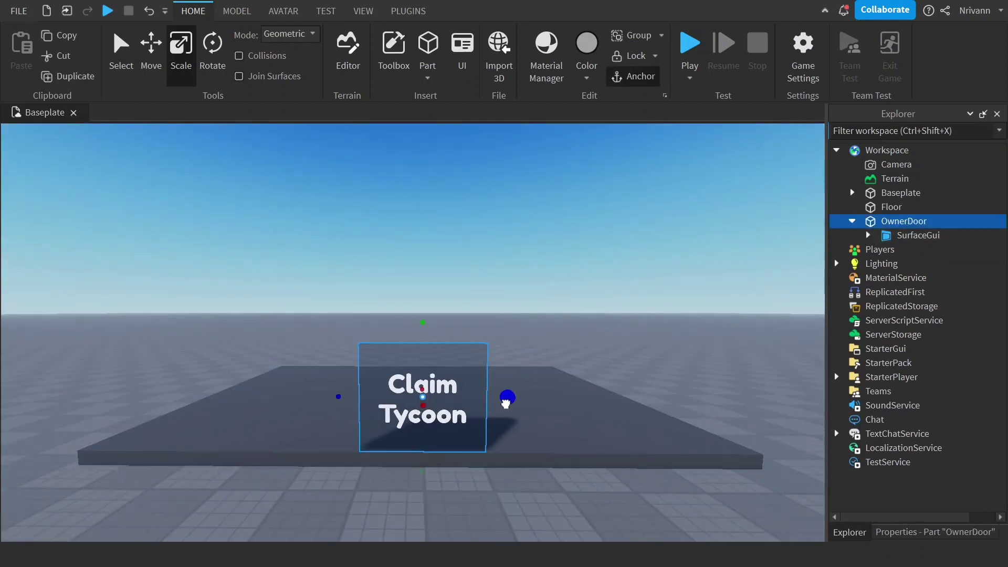
pyautogui.click(607, 300)
# - Insert a block part beside OwnerDoor's left edge and stretch it upward into a tall border post
pyautogui.scroll(2, 609, 304)
pyautogui.press('a')
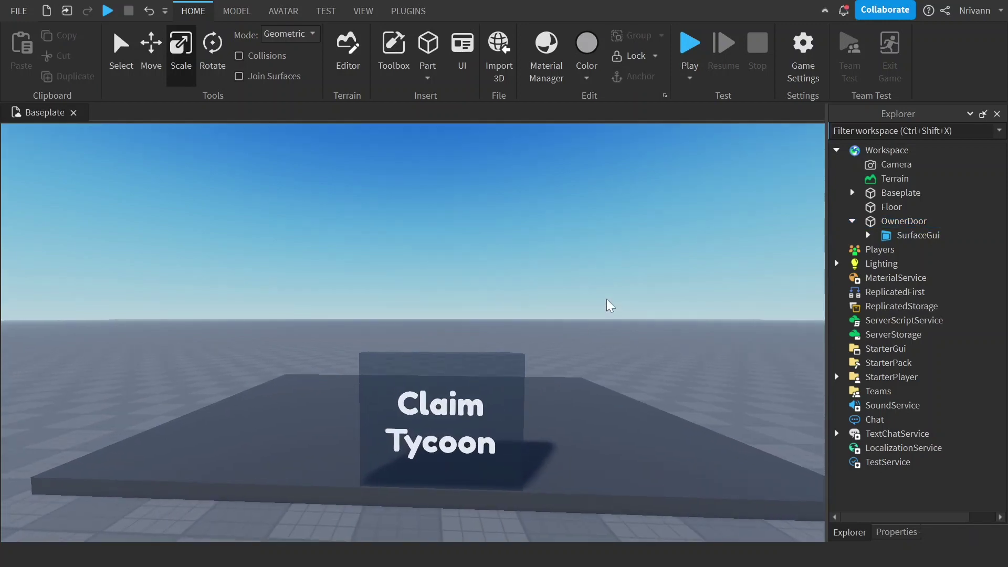
pyautogui.press('w')
pyautogui.moveTo(607, 300); pyautogui.dragTo(607, 306, button='right')
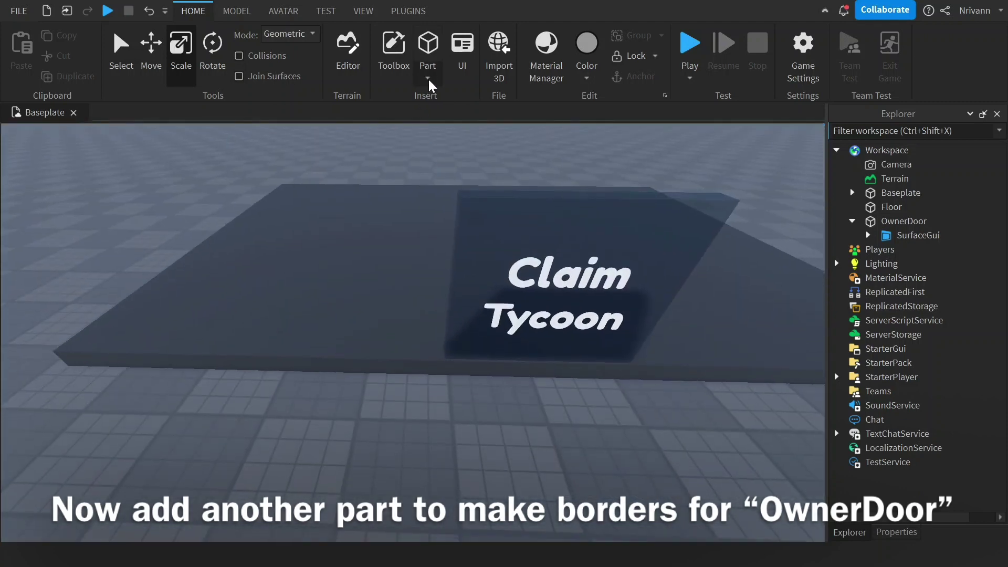
pyautogui.click(428, 82)
pyautogui.click(436, 95)
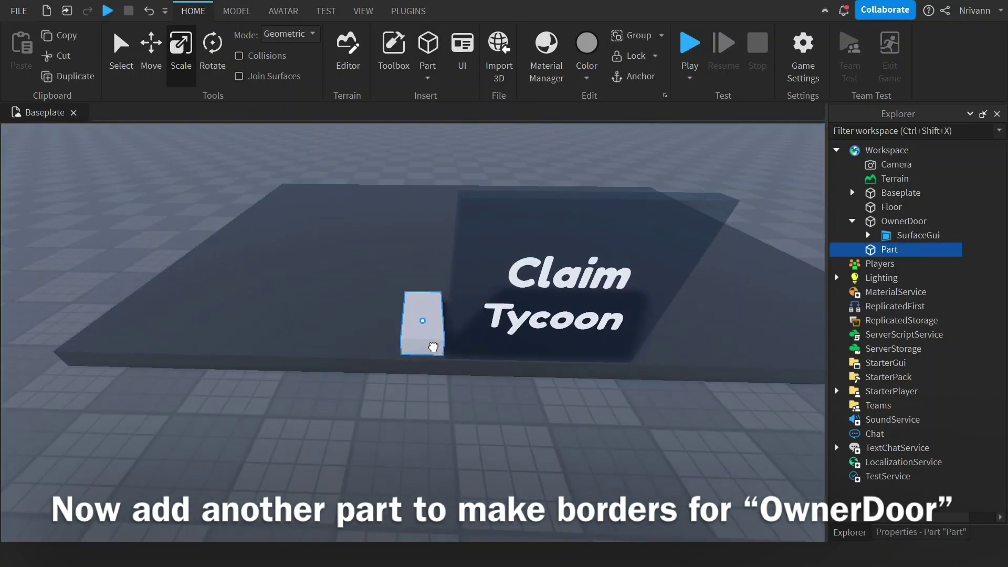
pyautogui.moveTo(425, 289); pyautogui.dragTo(432, 322)
pyautogui.moveTo(504, 308); pyautogui.dragTo(508, 311, button='right')
pyautogui.moveTo(512, 316); pyautogui.dragTo(565, 158)
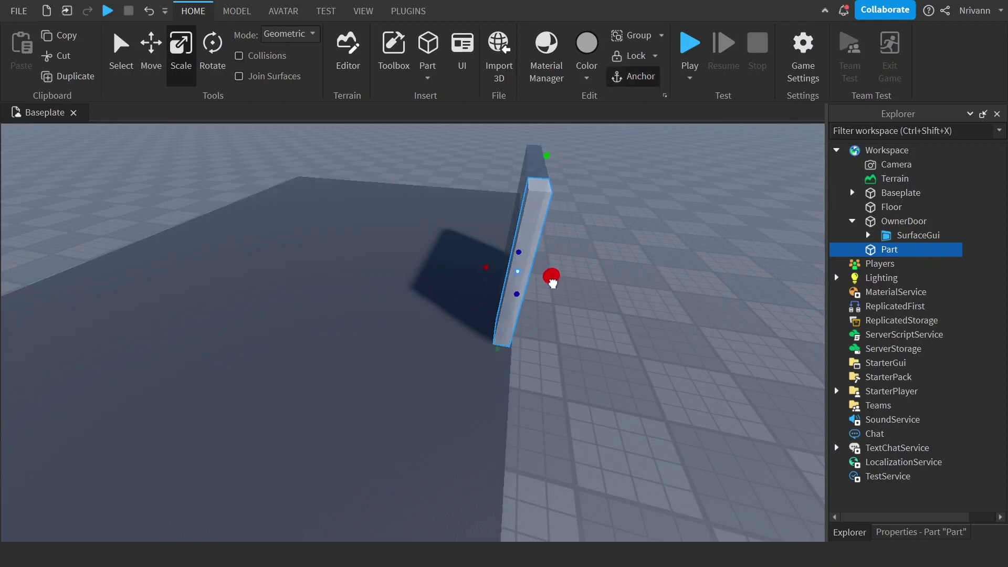
# - Adjust the border post's depth, narrow its width and fit its height to OwnerDoor's left edge
pyautogui.moveTo(552, 284); pyautogui.dragTo(549, 283)
pyautogui.press('d')
pyautogui.moveTo(551, 337); pyautogui.dragTo(549, 332, button='right')
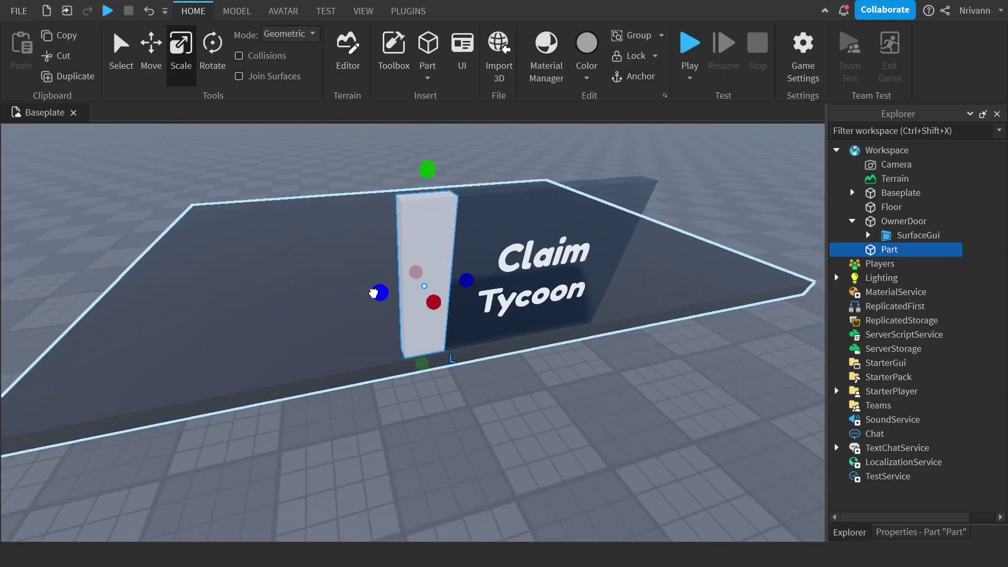
pyautogui.moveTo(373, 293); pyautogui.dragTo(398, 288)
pyautogui.press('d')
pyautogui.moveTo(545, 355); pyautogui.dragTo(538, 348, button='right')
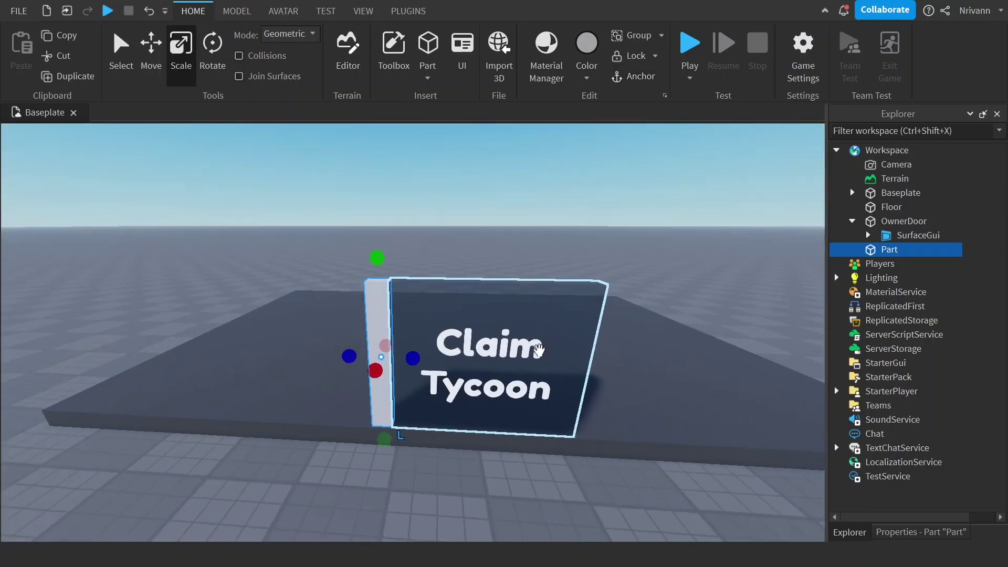
pyautogui.moveTo(382, 258); pyautogui.dragTo(386, 259)
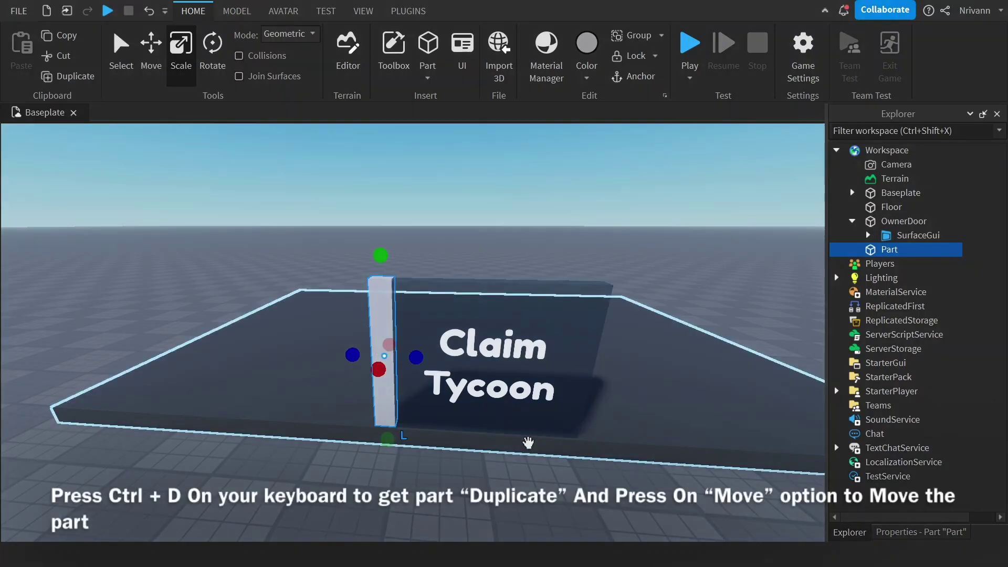
# - Duplicate the border post and move the copy along the door to OwnerDoor's right edge
pyautogui.hotkey('ctrl', 'd')
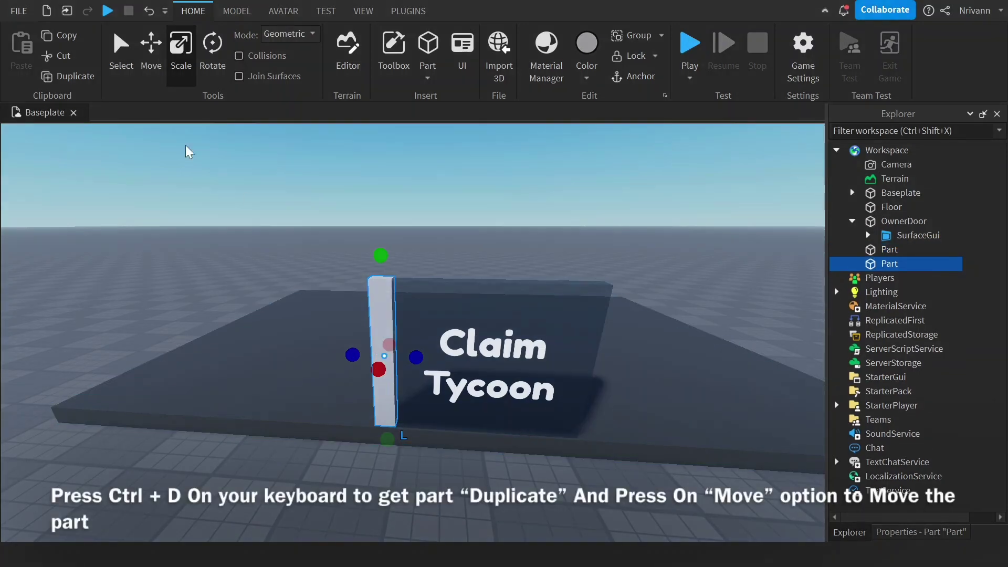
pyautogui.click(149, 58)
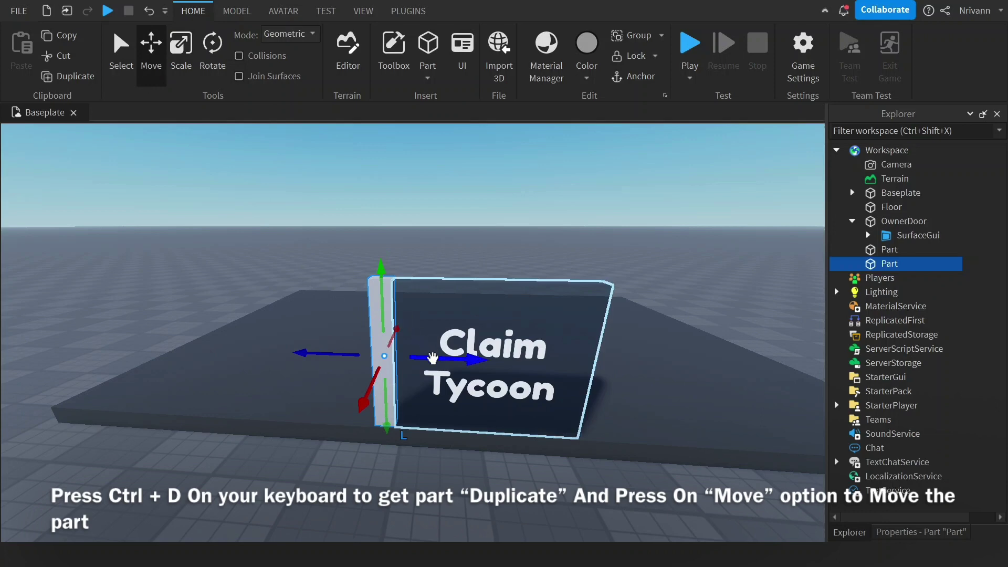
pyautogui.moveTo(432, 358); pyautogui.dragTo(666, 357)
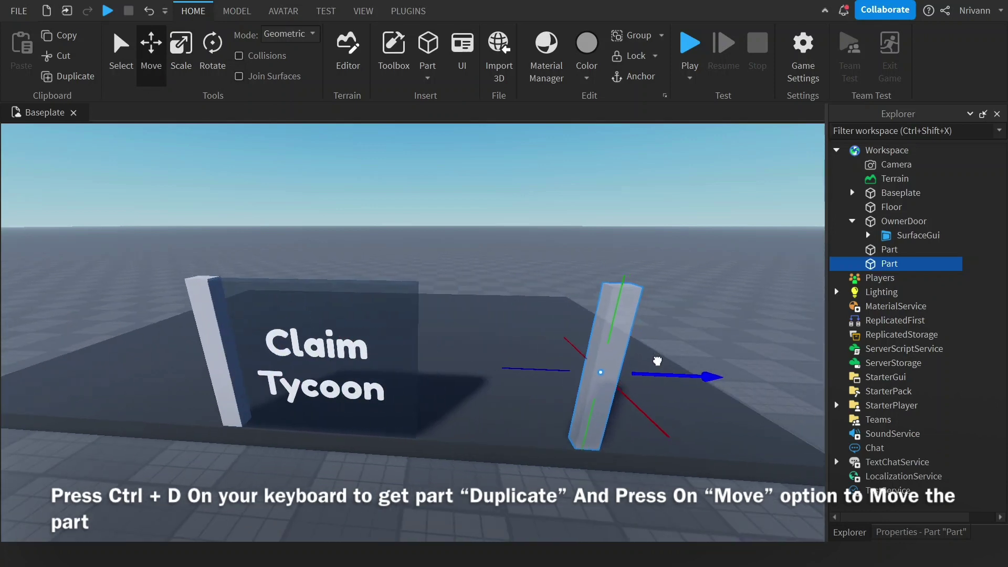
pyautogui.moveTo(657, 360); pyautogui.dragTo(477, 364)
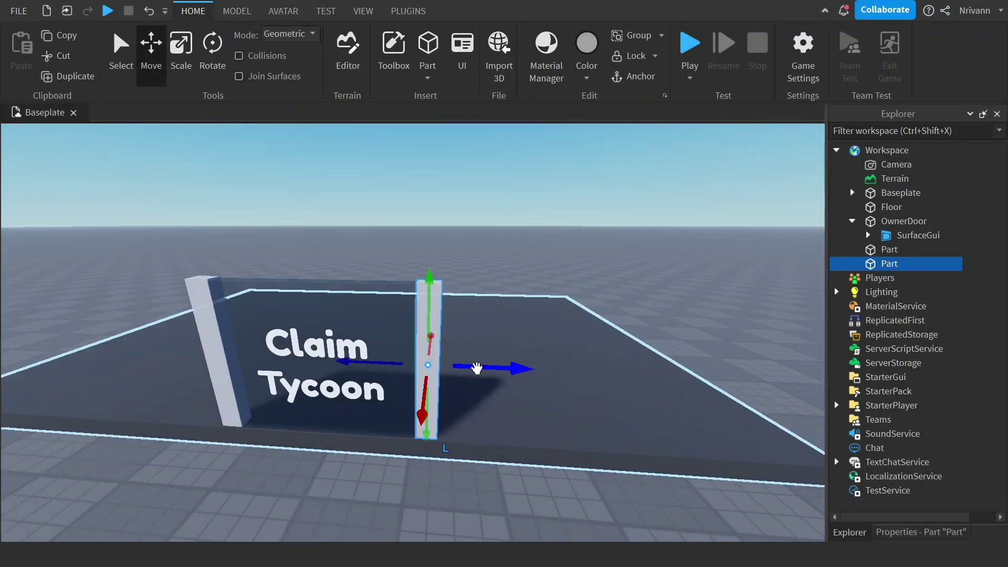
pyautogui.click(479, 243)
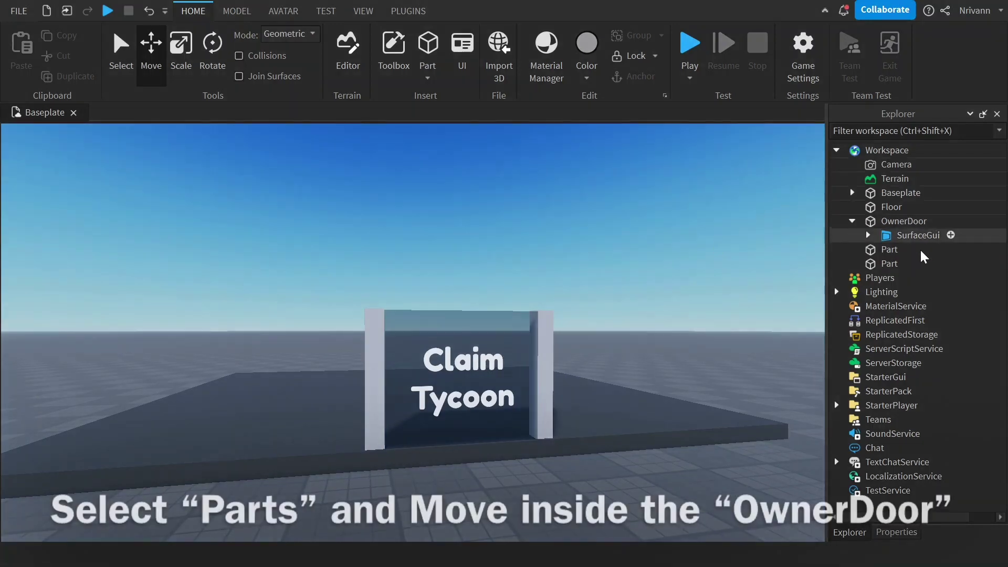
# - Select both border Parts and parent them to OwnerDoor in the object hierarchy
pyautogui.click(887, 262)
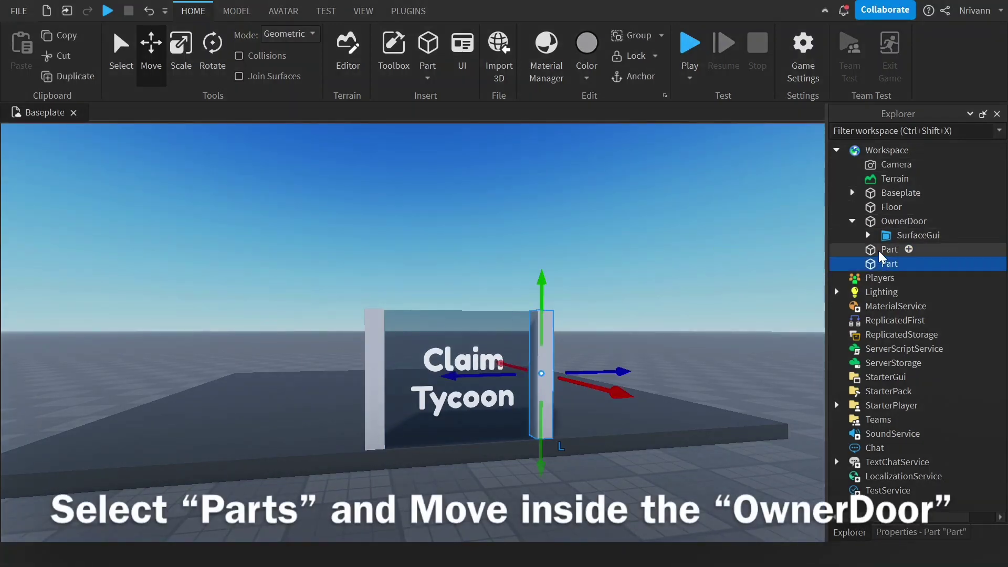
pyautogui.keyDown('shift'); pyautogui.click(887, 250); pyautogui.keyUp('shift')
pyautogui.moveTo(882, 265); pyautogui.dragTo(895, 225)
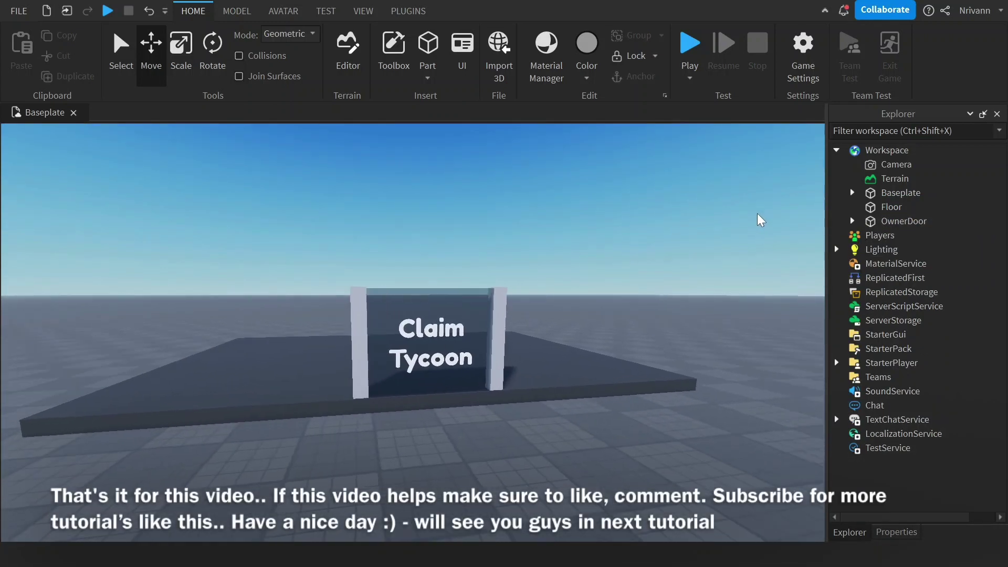
pyautogui.press('d')
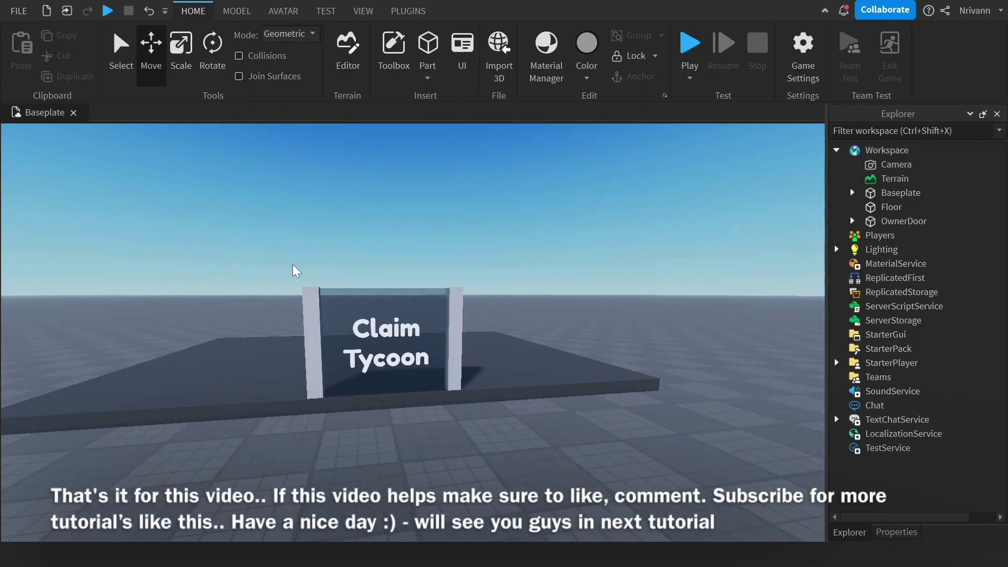